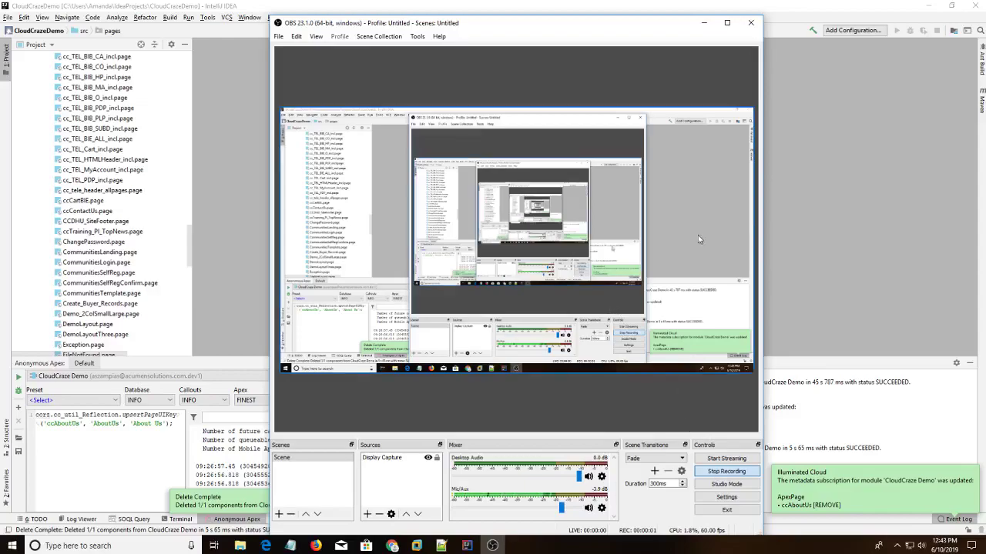
Step: Bring up the setup notes and highlight step 1 about creating the ccAboutUs Visualforce page
{"action": "left_click", "coordinate": [703, 23]}
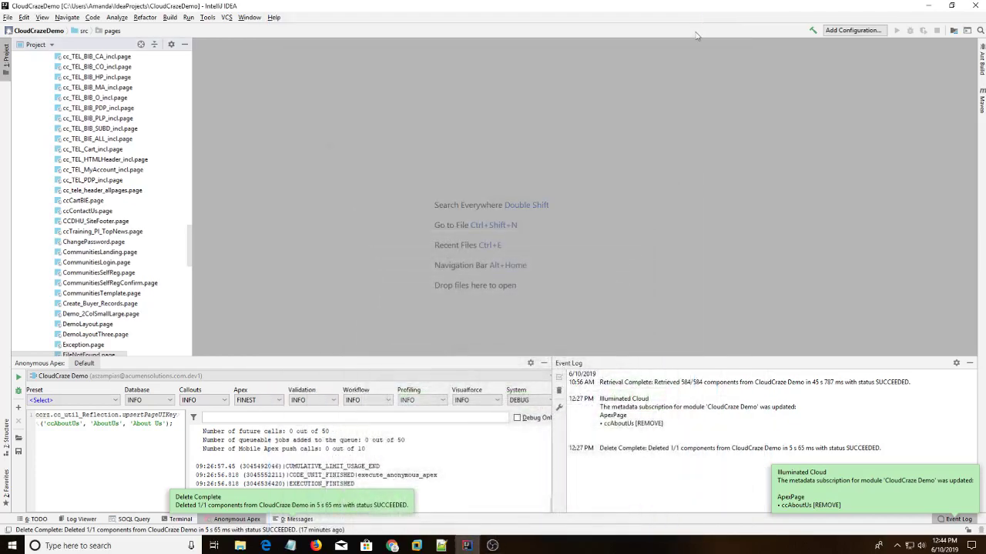
{"action": "left_click", "coordinate": [290, 545]}
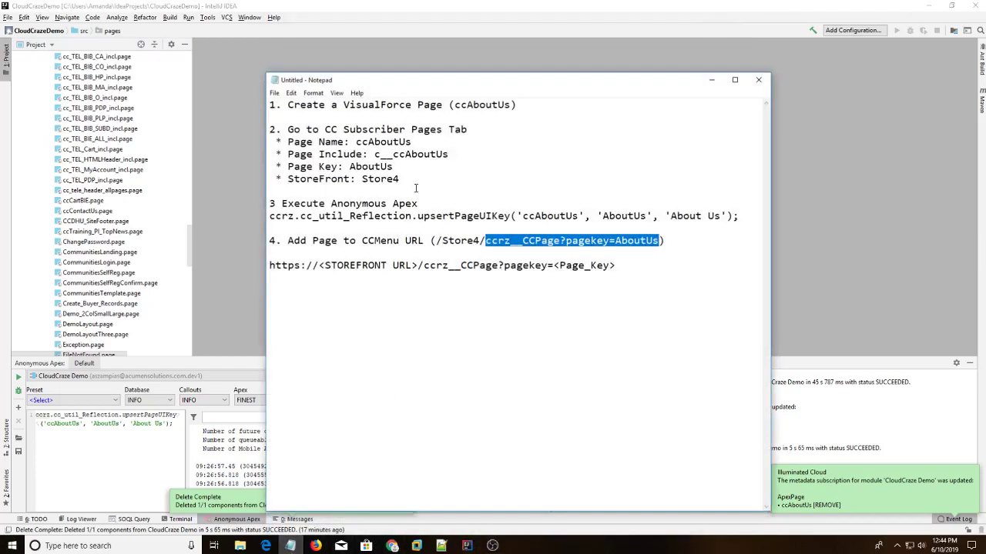
{"action": "left_click", "coordinate": [400, 153]}
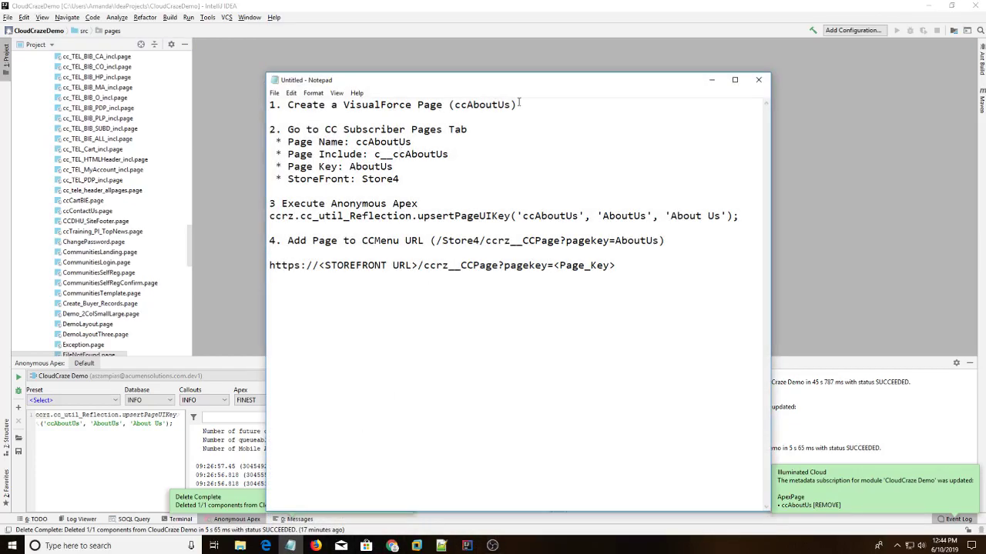
{"action": "left_click_drag", "start_coordinate": [520, 104], "coordinate": [259, 104]}
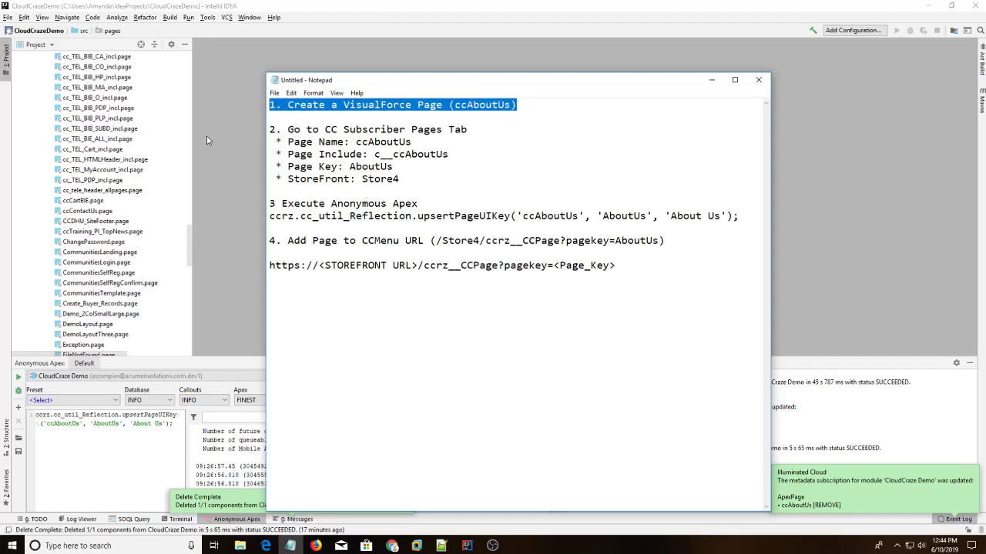
Step: Return to IntelliJ IDEA with the Project tree scrolled up to the src/pages folder
{"action": "left_click", "coordinate": [231, 150]}
{"action": "scroll", "coordinate": [112, 137], "scroll_direction": "up", "scroll_amount": 10}
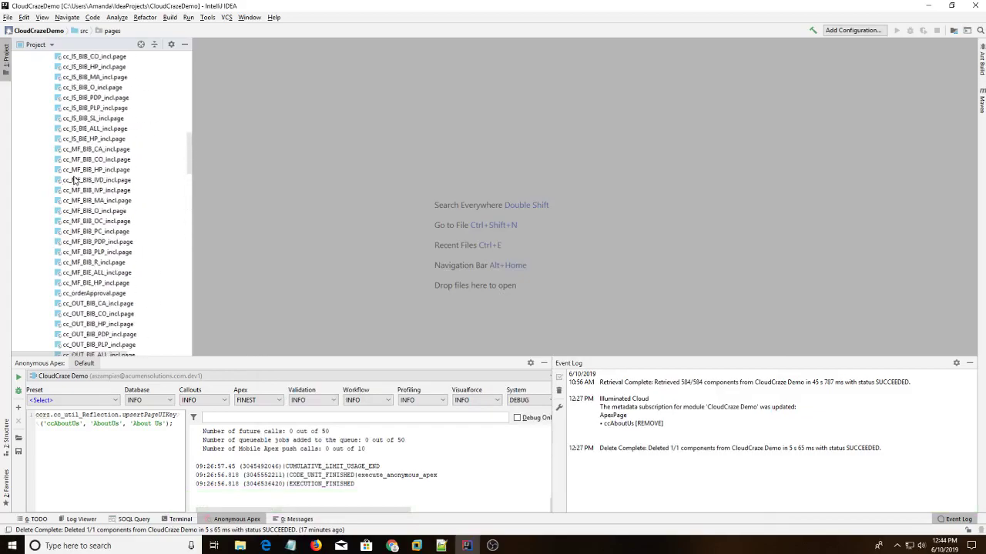
{"action": "scroll", "coordinate": [112, 137], "scroll_direction": "up", "scroll_amount": 8}
Step: Create the ccAboutUs Visualforce page in src/pages, accept the subscription prompt, and select its apex:page stub
{"action": "scroll", "coordinate": [77, 123], "scroll_direction": "down", "scroll_amount": 1}
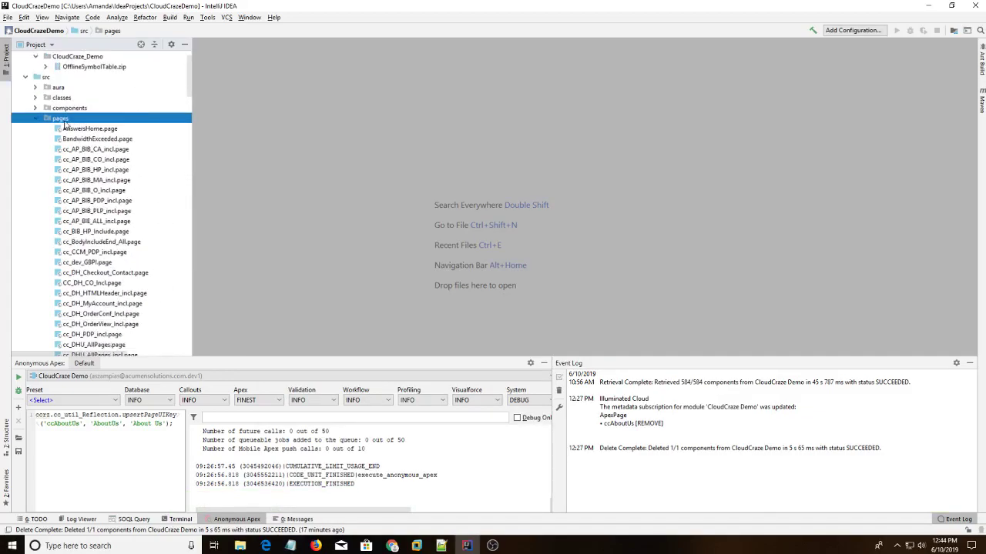
{"action": "right_click", "coordinate": [70, 119]}
{"action": "mouse_move", "coordinate": [87, 125]}
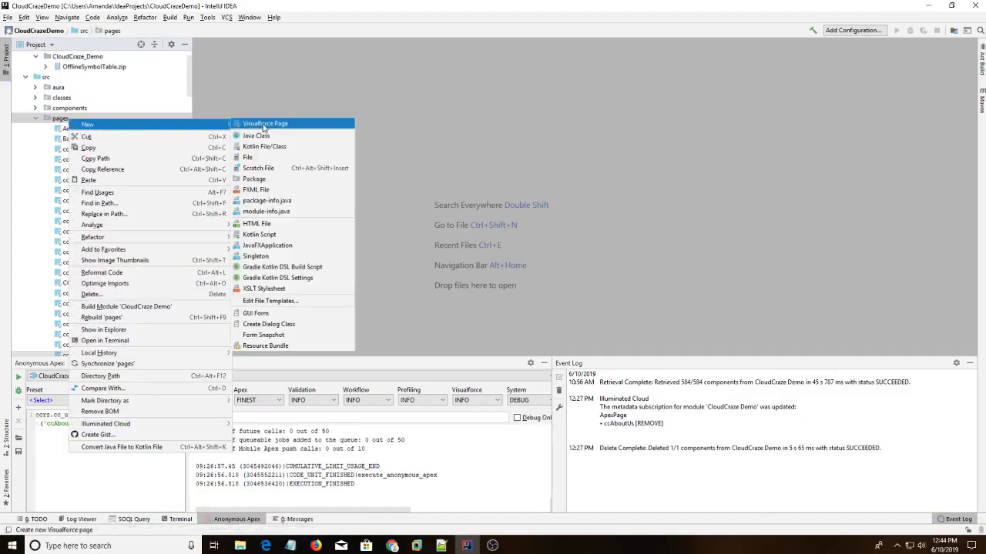
{"action": "left_click", "coordinate": [264, 124]}
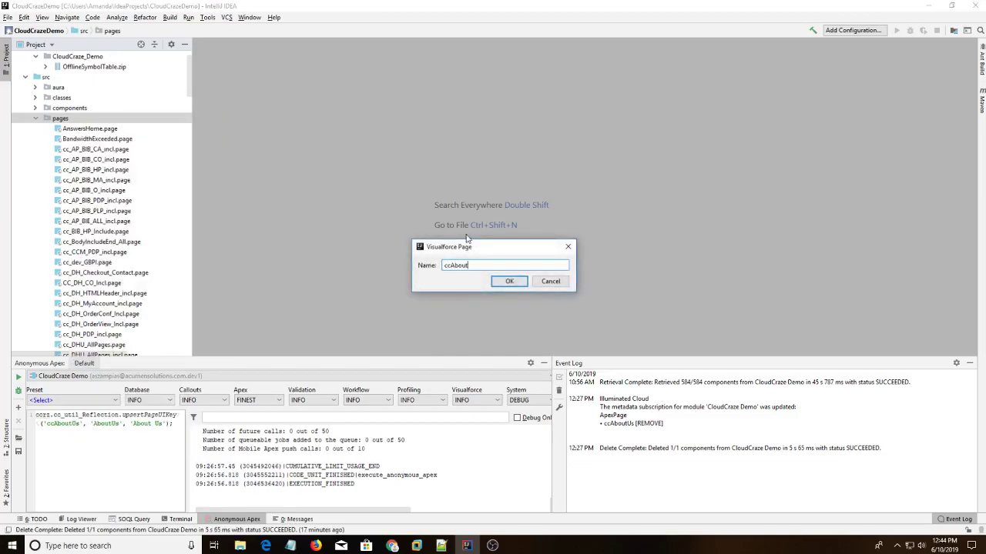
{"action": "left_click", "coordinate": [508, 281]}
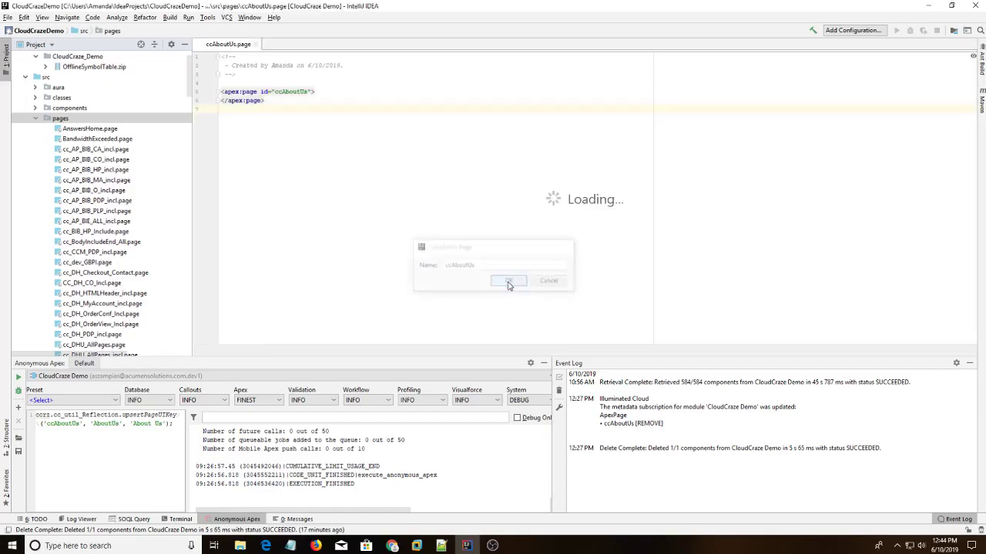
{"action": "left_click", "coordinate": [473, 368]}
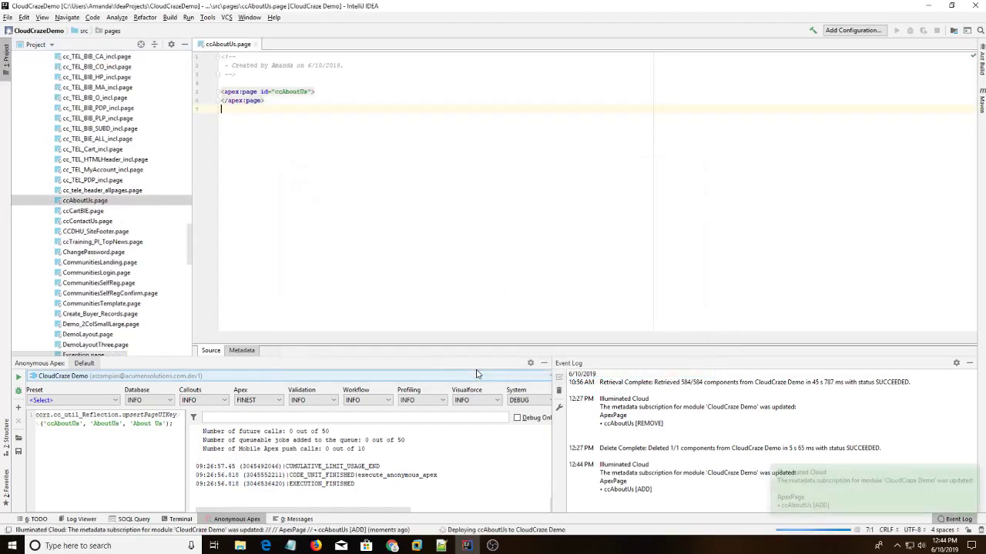
{"action": "left_click", "coordinate": [271, 101]}
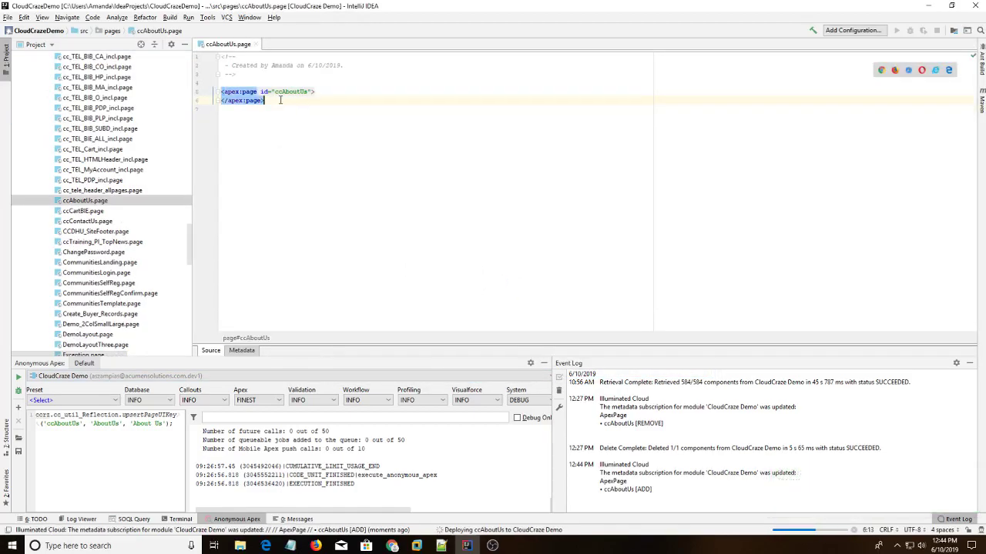
{"action": "left_click_drag", "start_coordinate": [318, 91], "coordinate": [208, 95]}
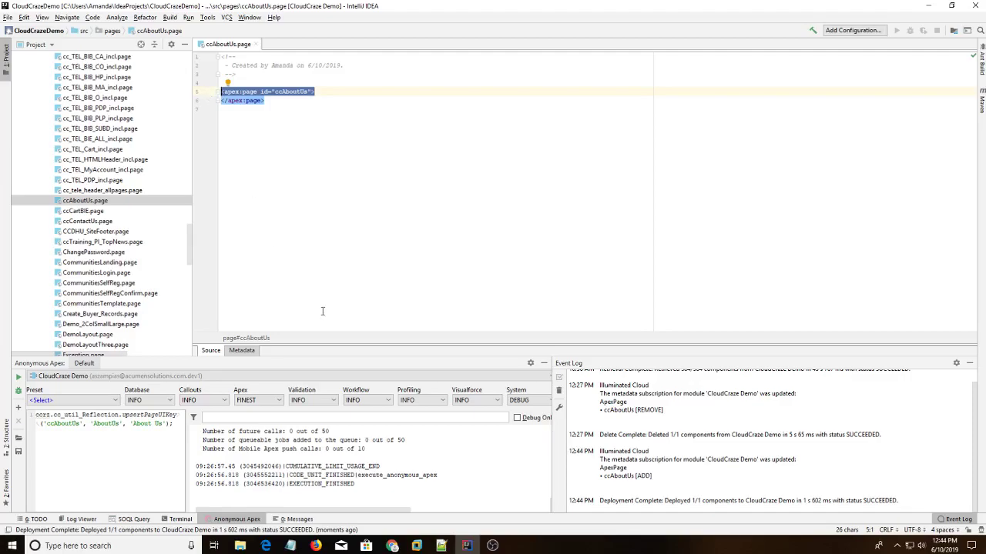
Step: Select the prepared About Us heading and message markup in the setup notes
{"action": "left_click", "coordinate": [440, 545]}
{"action": "left_click", "coordinate": [171, 167]}
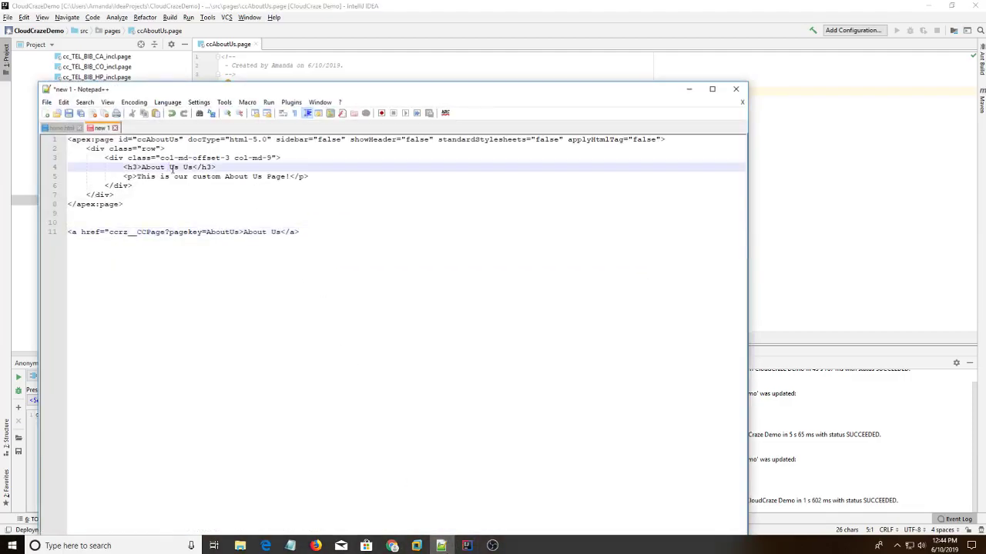
{"action": "left_click_drag", "start_coordinate": [124, 207], "coordinate": [43, 141]}
{"action": "key", "text": "ctrl+c"}
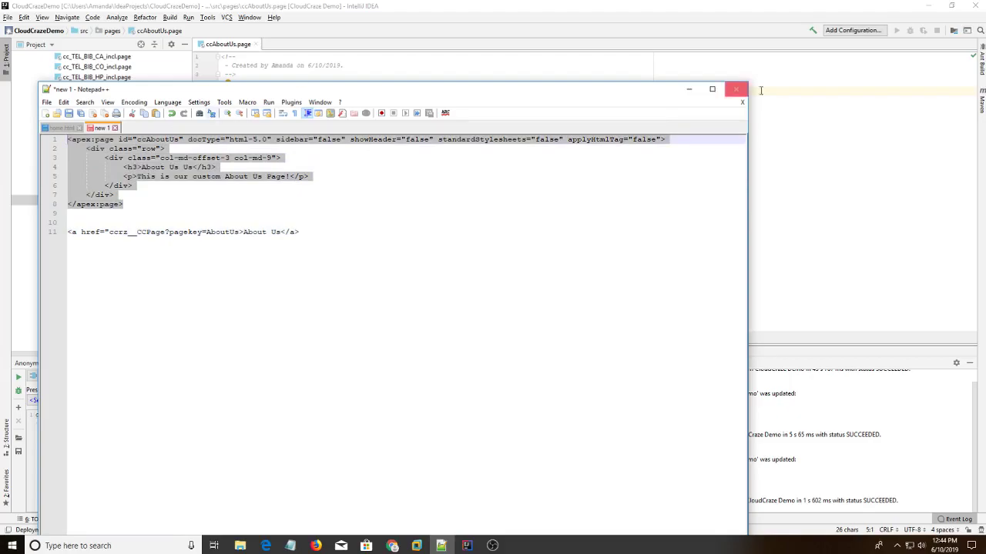
Step: Replace the empty apex:page tags in ccAboutUs.page with the About Us markup and save to redeploy
{"action": "left_click", "coordinate": [844, 126]}
{"action": "left_click_drag", "start_coordinate": [286, 99], "coordinate": [246, 92]}
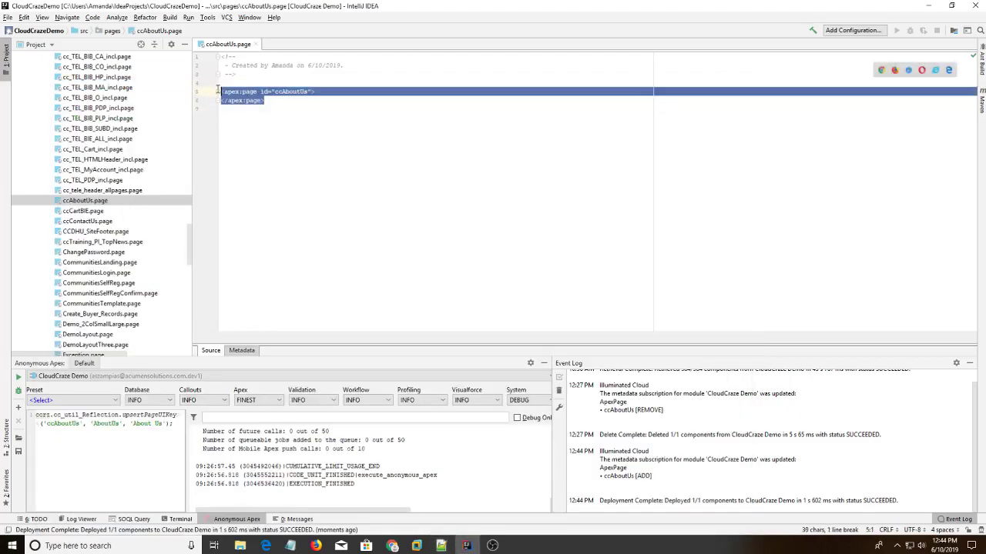
{"action": "key", "text": "BackSpace"}
{"action": "key", "text": "ctrl+v"}
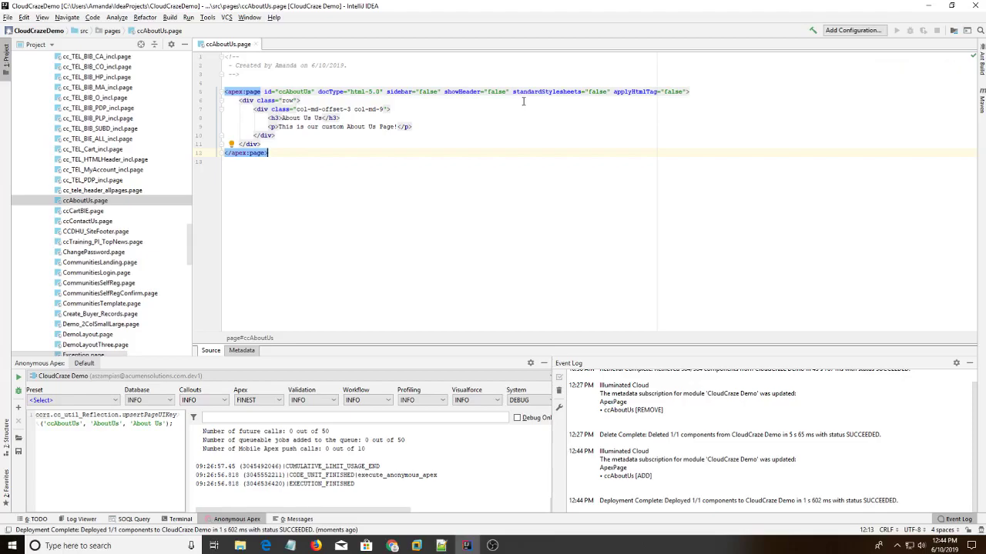
{"action": "left_click", "coordinate": [301, 118]}
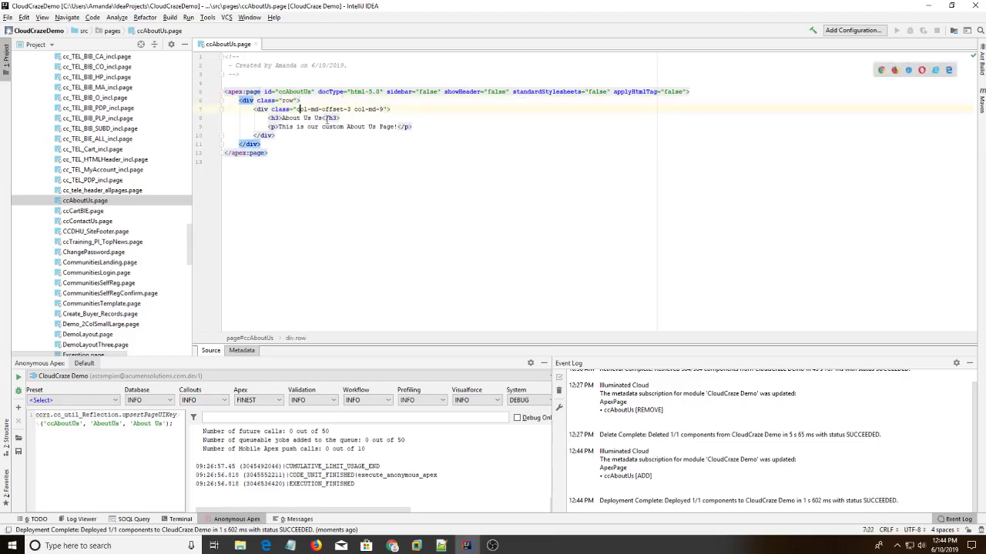
{"action": "key", "text": "Down"}
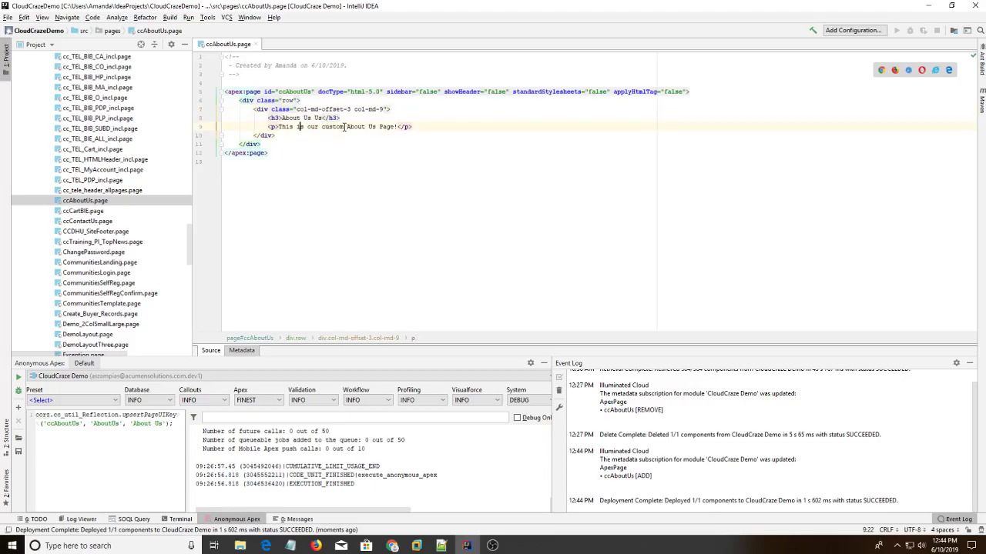
{"action": "key", "text": "ctrl+s"}
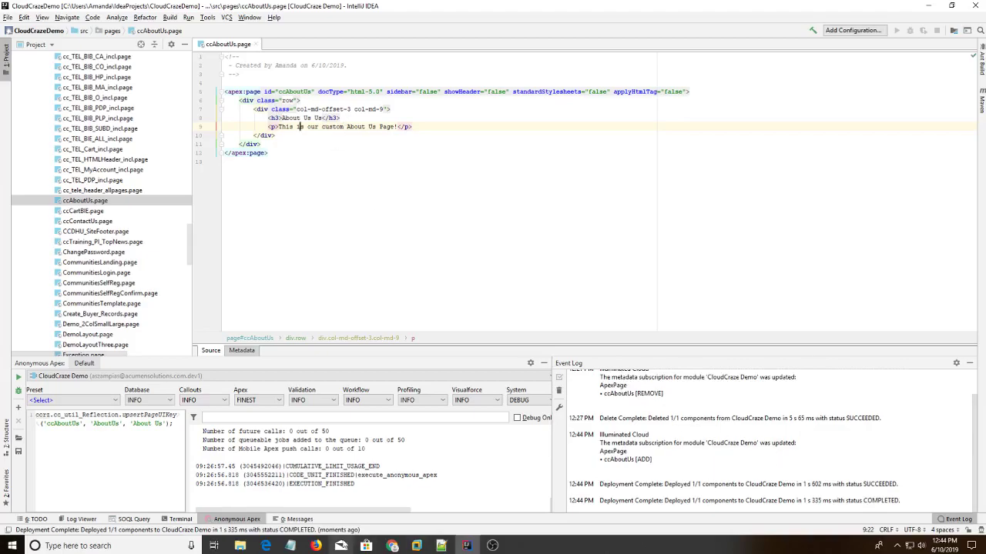
{"action": "left_click", "coordinate": [290, 546]}
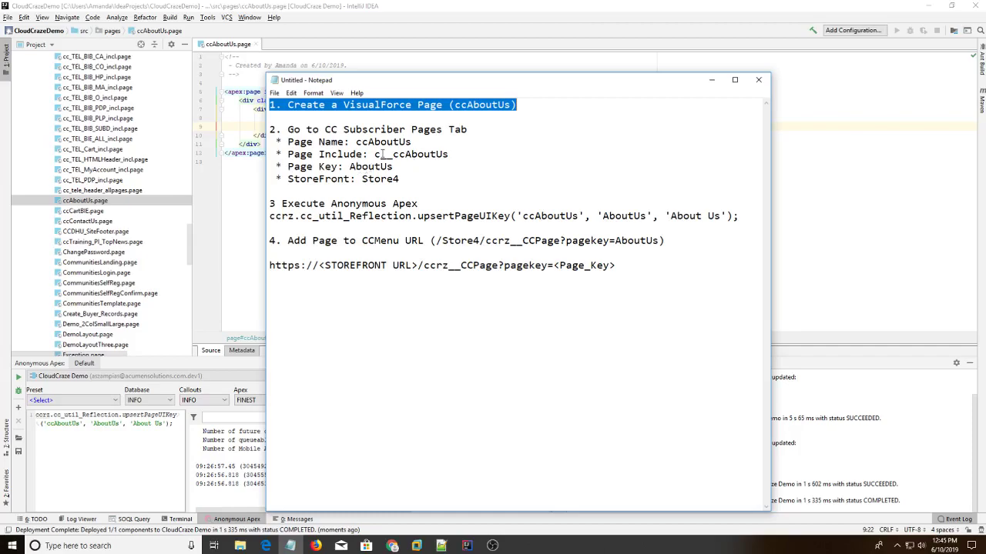
Step: In Salesforce, find CC Subscriber Pages through the App Launcher search 'cc'
{"action": "left_click", "coordinate": [393, 545]}
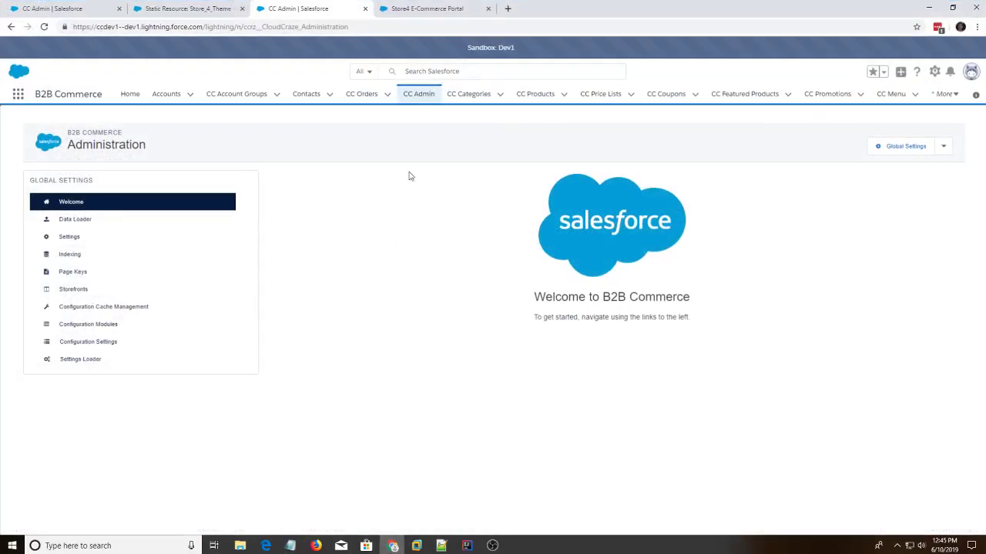
{"action": "left_click", "coordinate": [17, 94]}
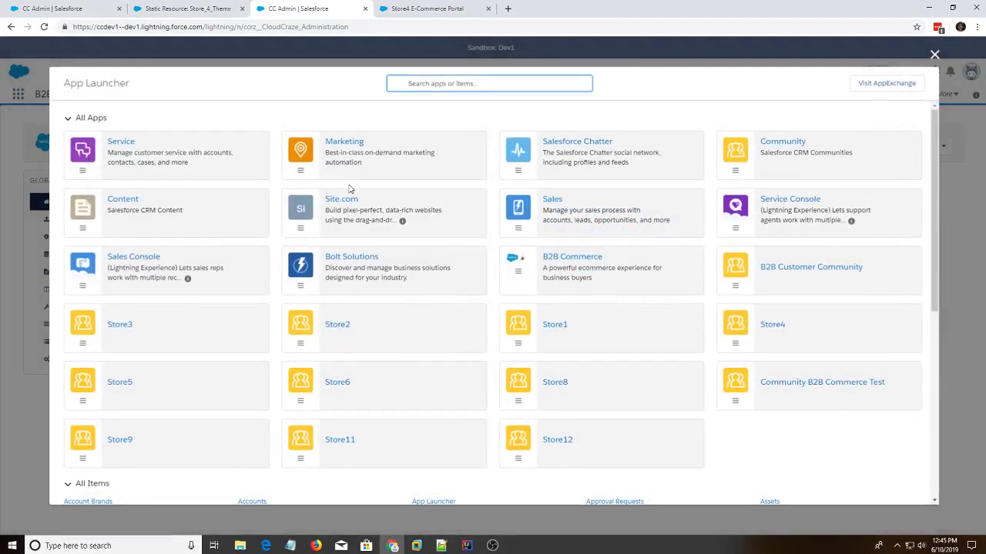
{"action": "type", "text": "cc su"}
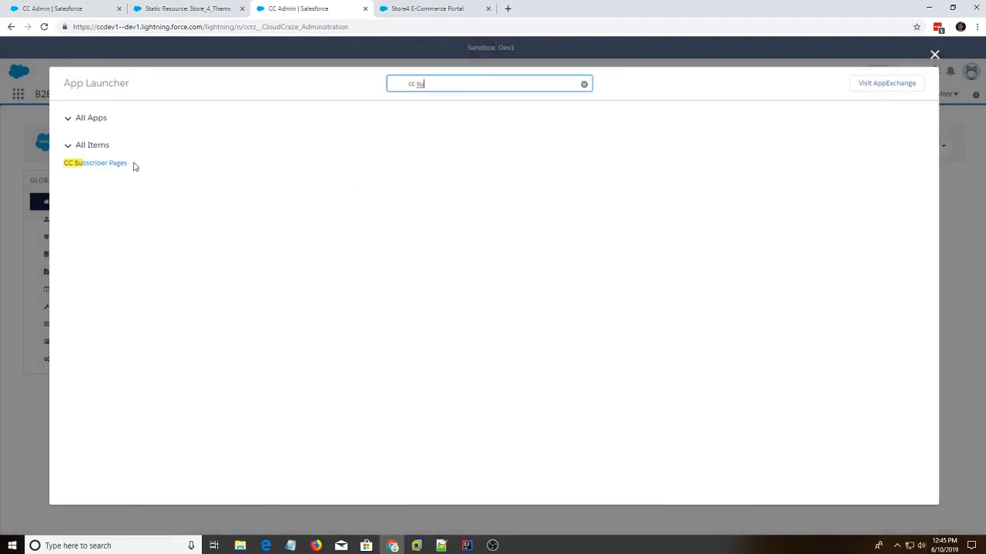
{"action": "left_click", "coordinate": [105, 165]}
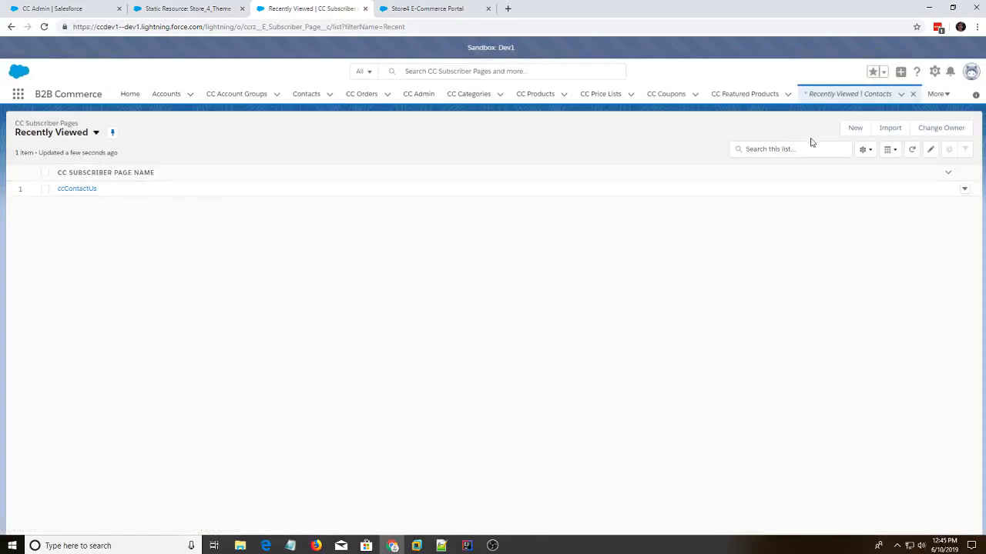
Step: Start a new CC Subscriber Page record with the setup notes moved beside the form
{"action": "left_click", "coordinate": [852, 128]}
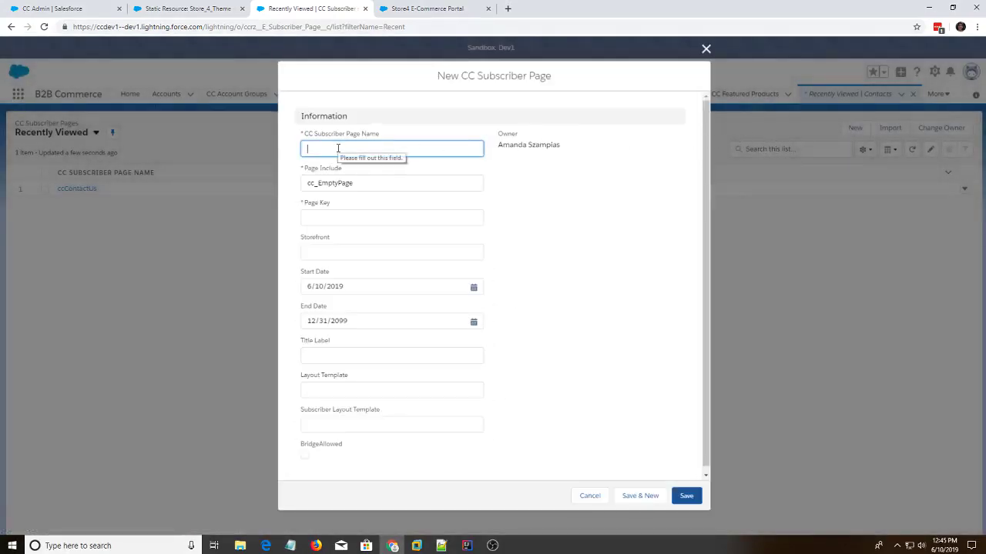
{"action": "left_click", "coordinate": [290, 545]}
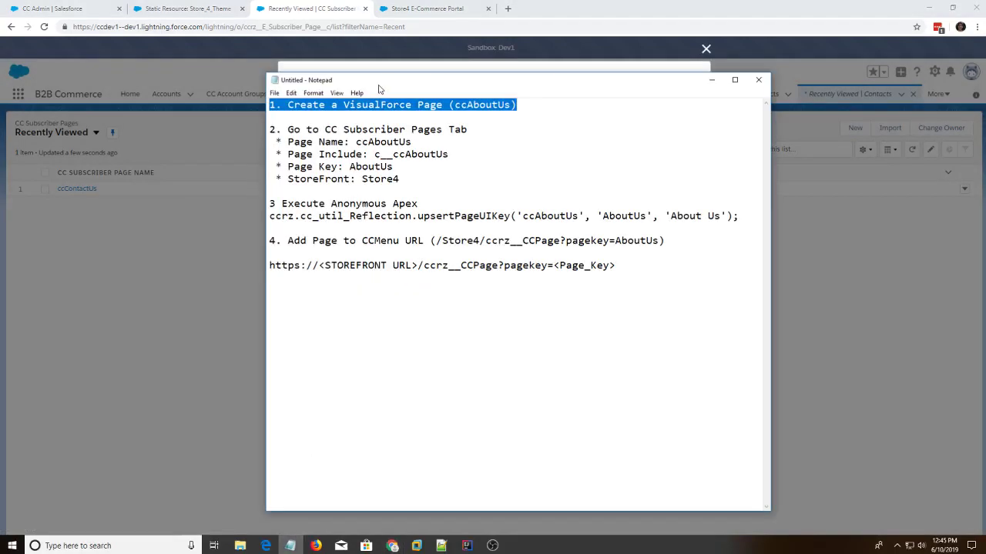
{"action": "left_click_drag", "start_coordinate": [389, 83], "coordinate": [837, 105]}
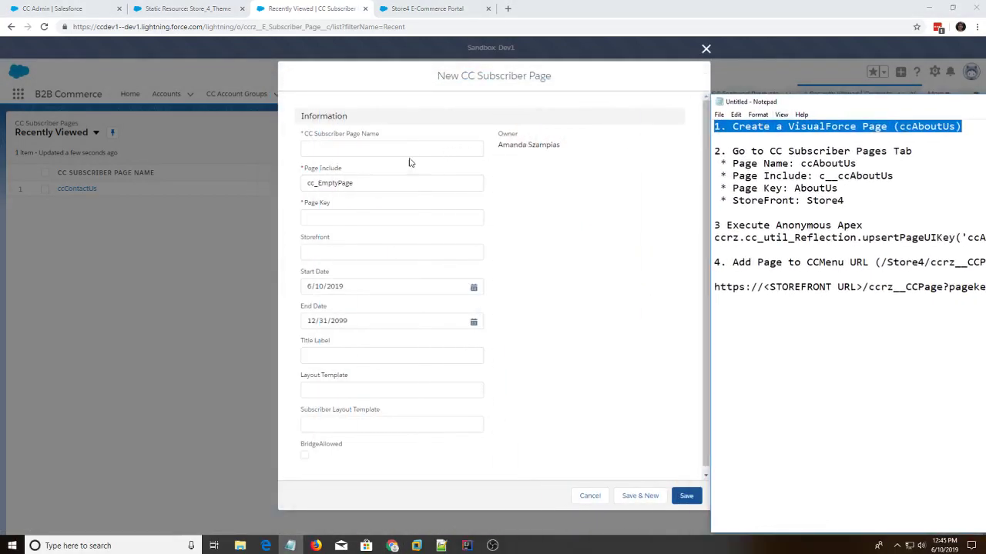
Step: Enter Name ccAboutUs, Page Include cc__AboutUs, Page Key AboutUs and Storefront Store4
{"action": "left_click", "coordinate": [348, 148]}
{"action": "type", "text": "ccAboutUs"}
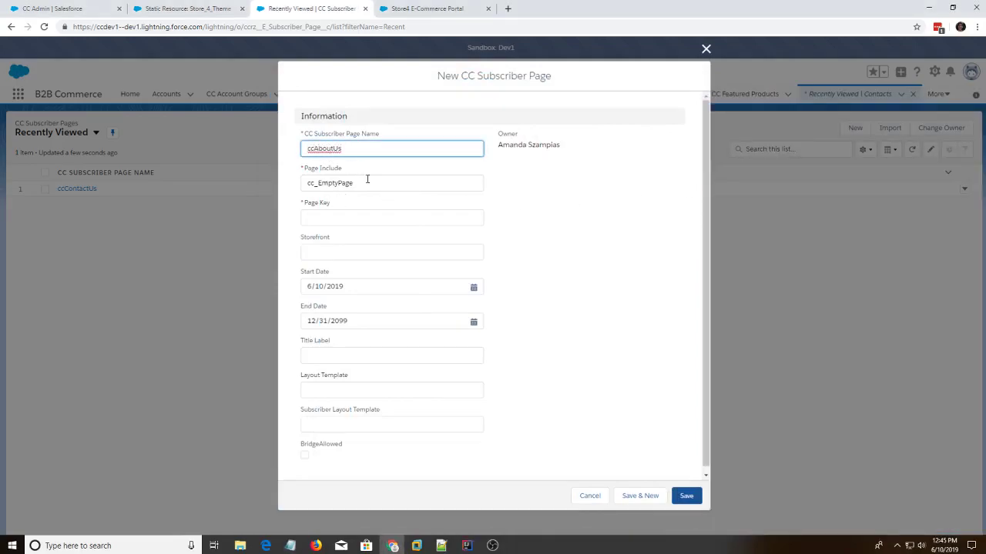
{"action": "left_click", "coordinate": [362, 183]}
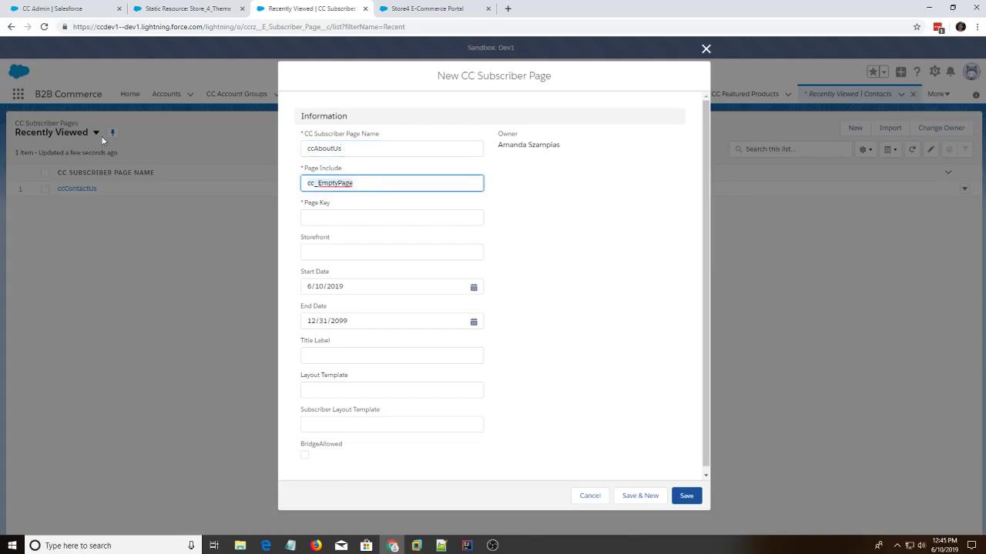
{"action": "key", "text": "ctrl+a"}
{"action": "type", "text": "cc__AboutU"}
{"action": "key", "text": "Tab"}
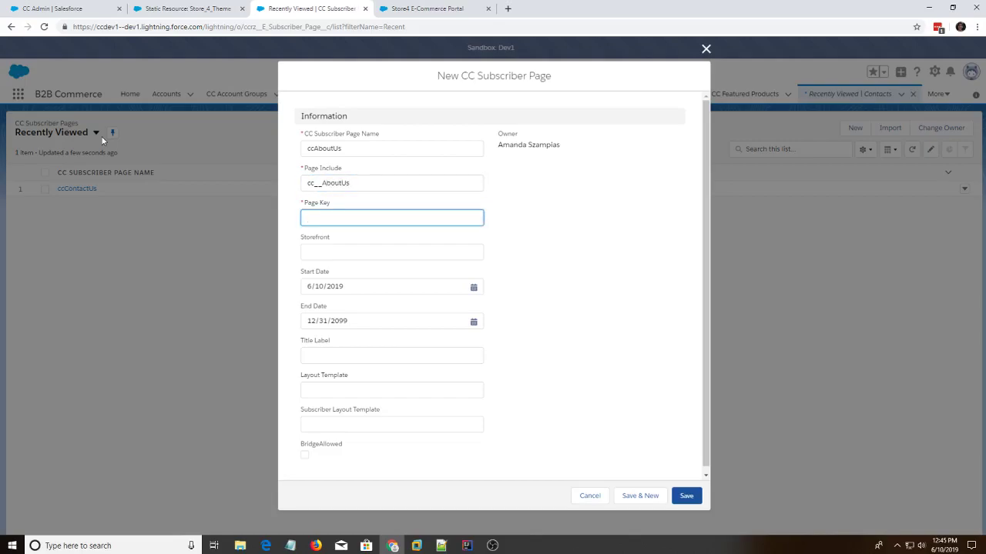
{"action": "type", "text": "AboutUs"}
{"action": "left_click", "coordinate": [334, 255]}
{"action": "type", "text": "Store4"}
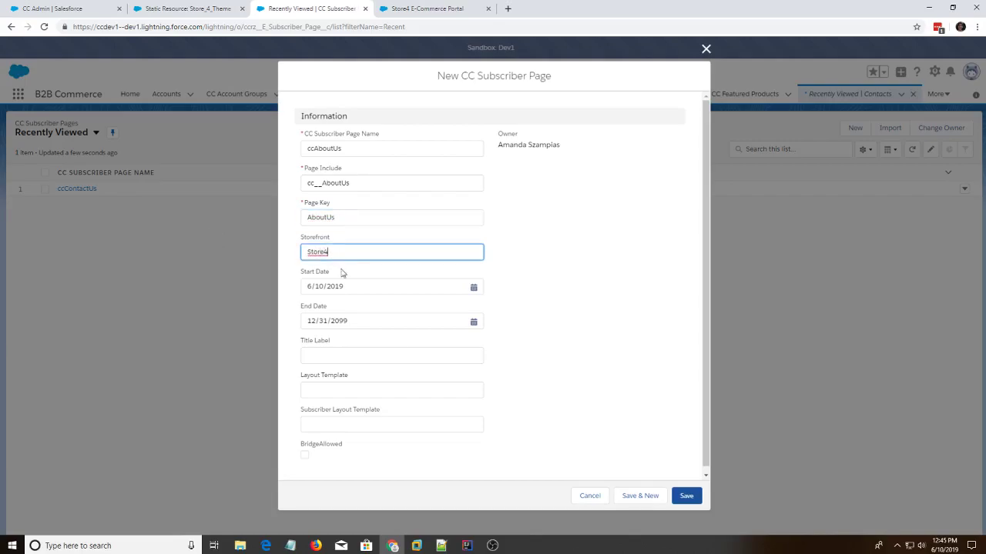
{"action": "scroll", "coordinate": [492, 341], "scroll_direction": "down", "scroll_amount": 1}
{"action": "left_click", "coordinate": [291, 545]}
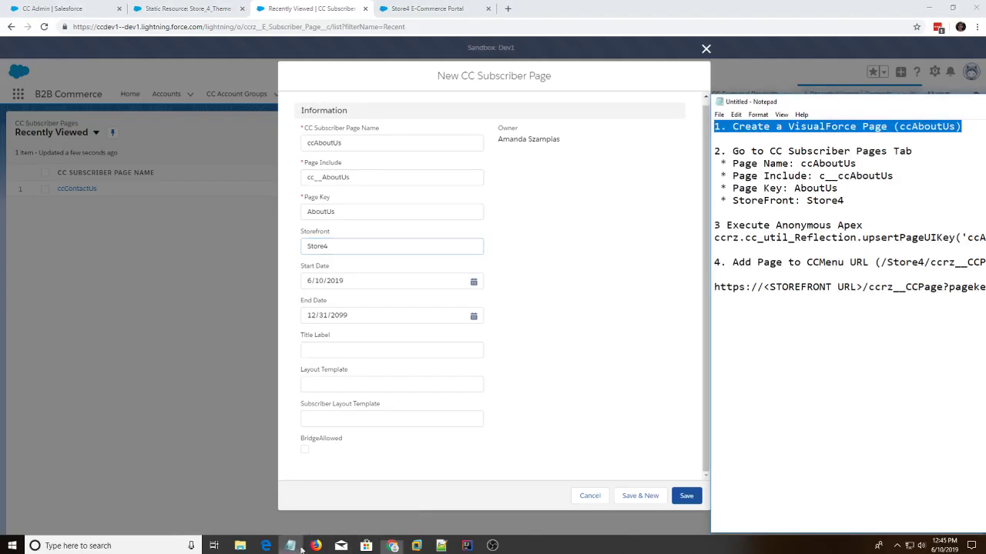
Step: Correct Page Include to c__ccAboutUs, verify Page Key AboutUs and Storefront Store4, then save
{"action": "left_click", "coordinate": [324, 178]}
{"action": "left_click", "coordinate": [467, 545]}
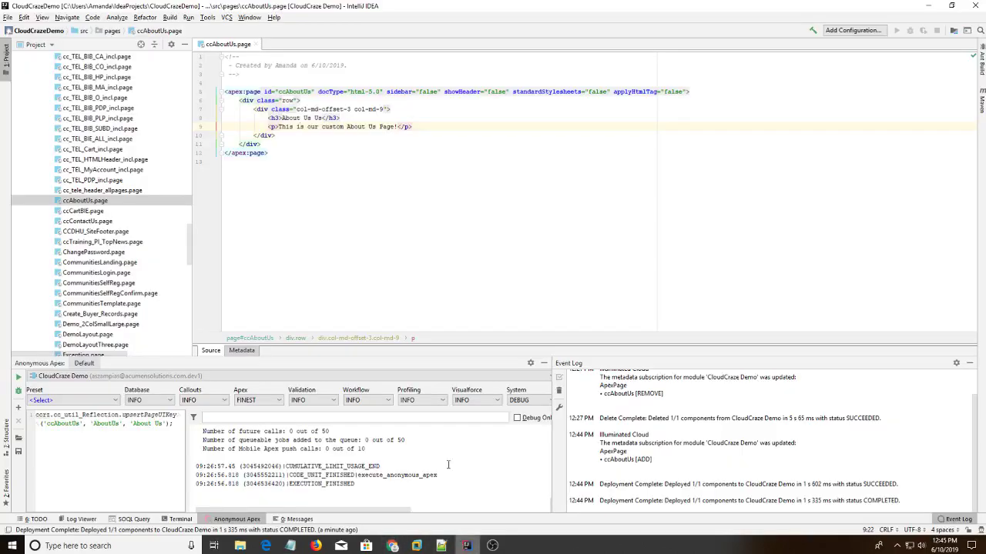
{"action": "left_click", "coordinate": [930, 6]}
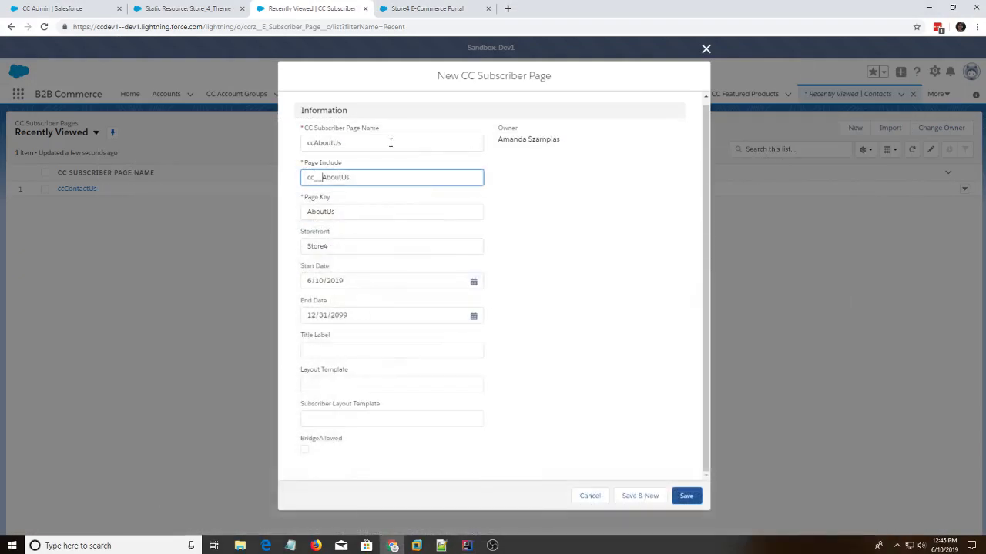
{"action": "type", "text": "cc"}
{"action": "key", "text": "BackSpace"}
{"action": "left_click", "coordinate": [291, 545]}
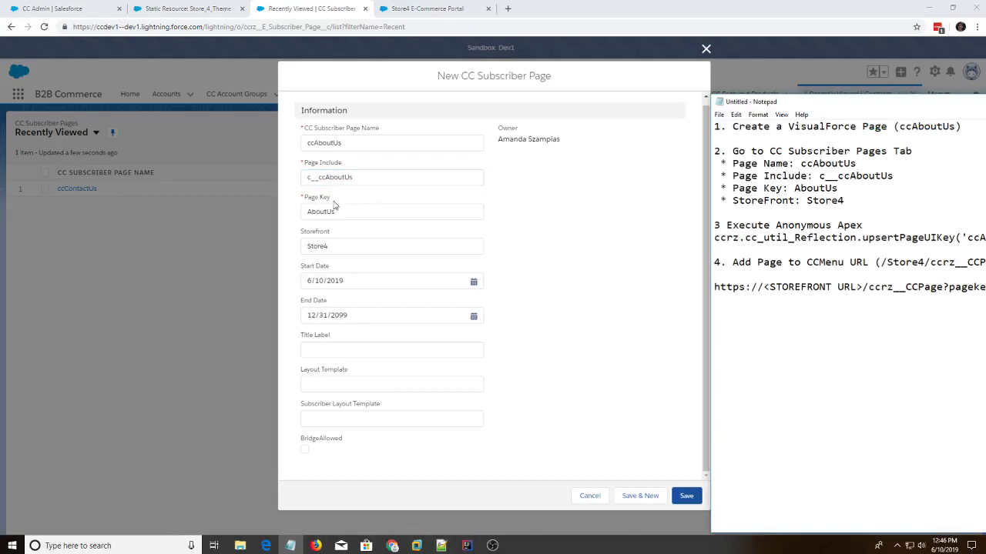
{"action": "left_click", "coordinate": [356, 176]}
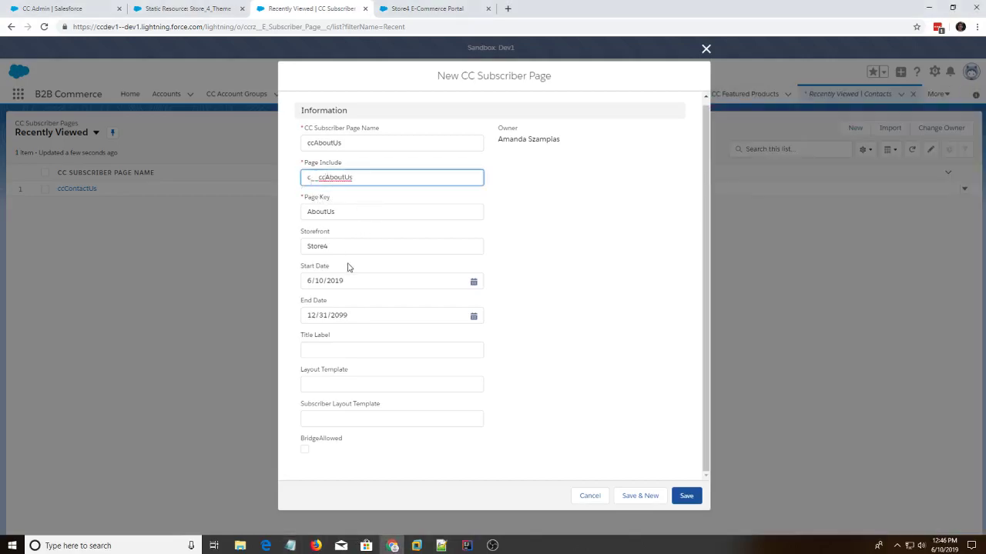
{"action": "left_click", "coordinate": [336, 212]}
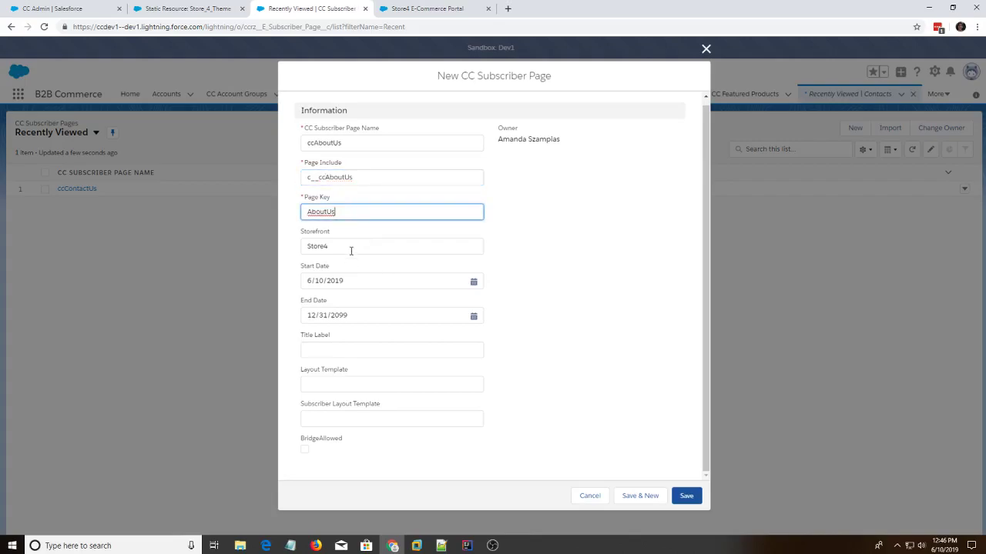
{"action": "left_click", "coordinate": [351, 248]}
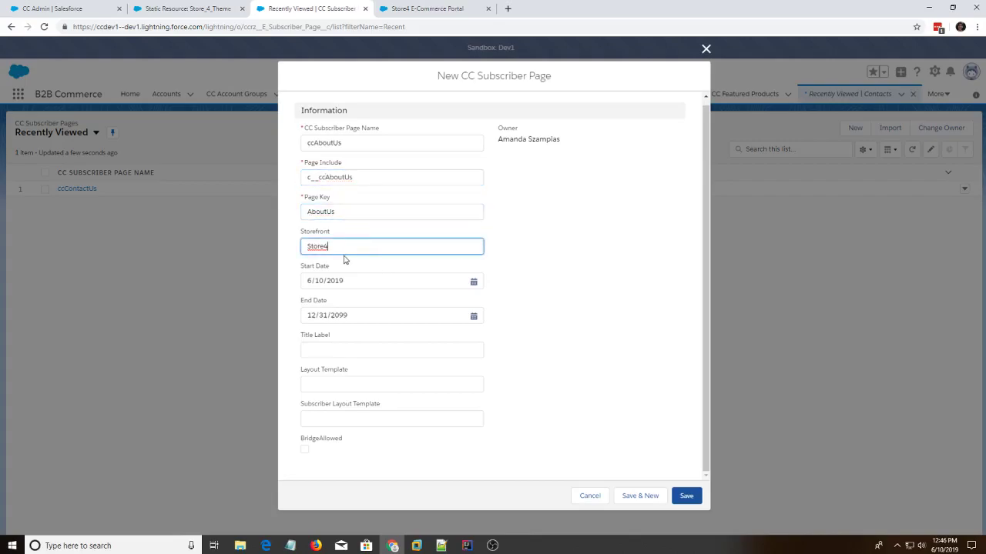
{"action": "left_click", "coordinate": [684, 497]}
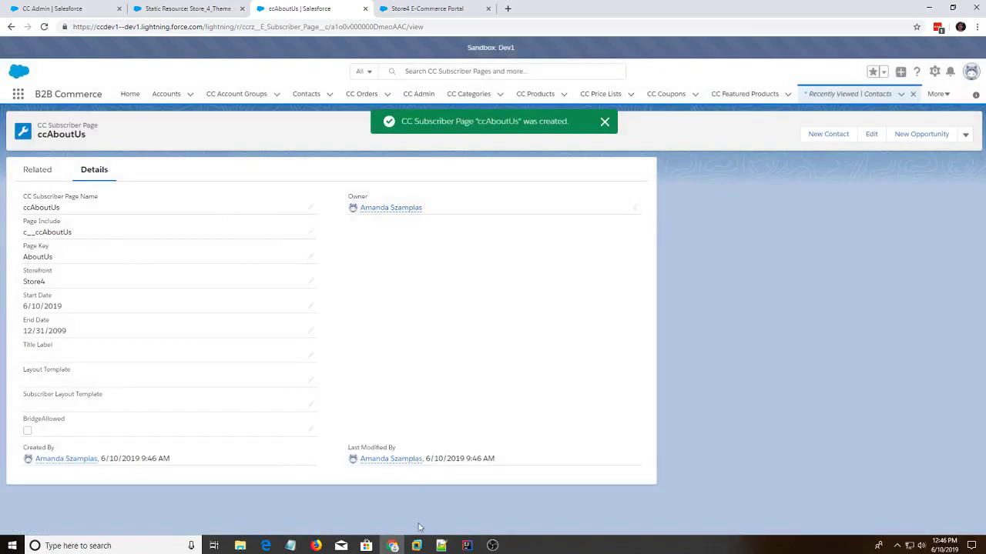
Step: Copy the upsertPageUIKey Apex line for ccAboutUs from the setup notes
{"action": "left_click", "coordinate": [290, 545]}
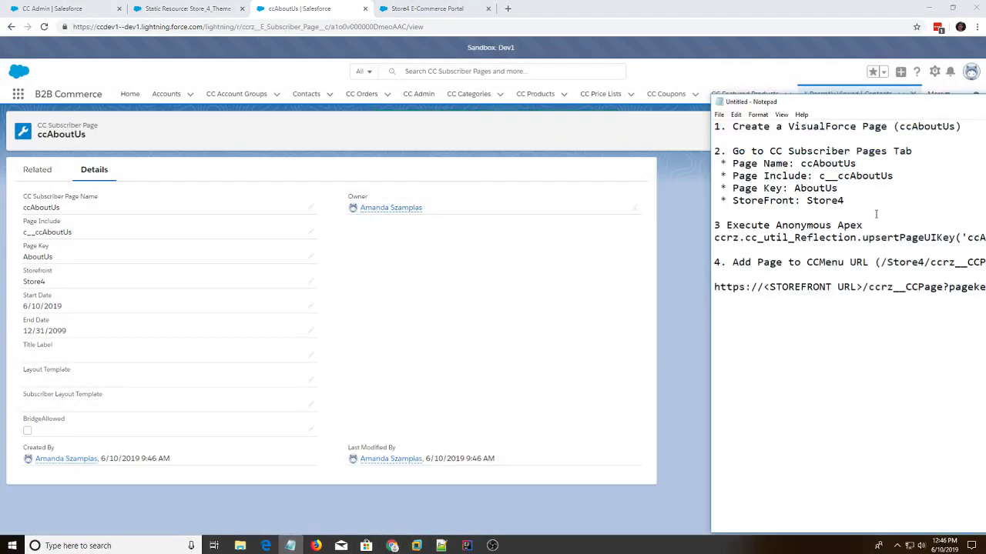
{"action": "left_click_drag", "start_coordinate": [870, 104], "coordinate": [459, 131]}
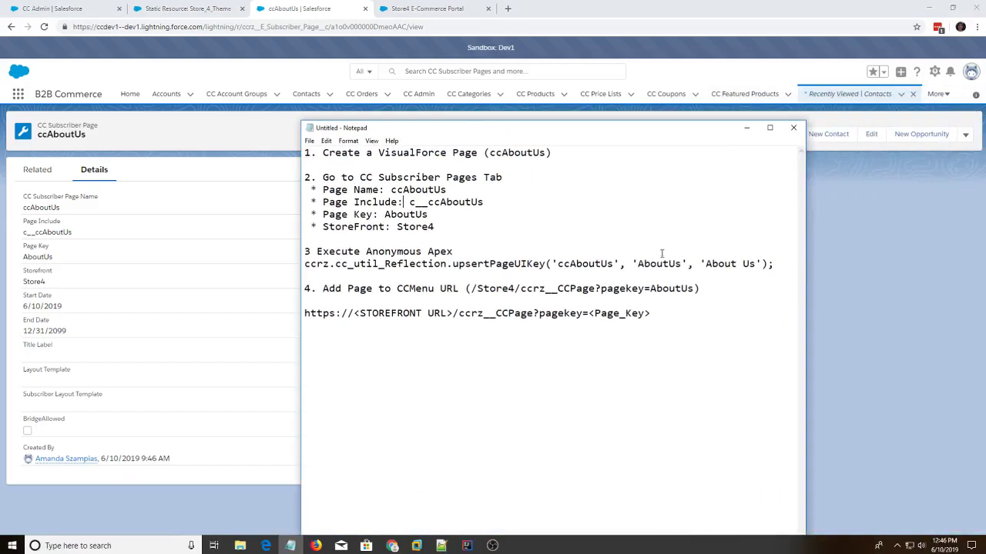
{"action": "left_click_drag", "start_coordinate": [772, 264], "coordinate": [282, 263]}
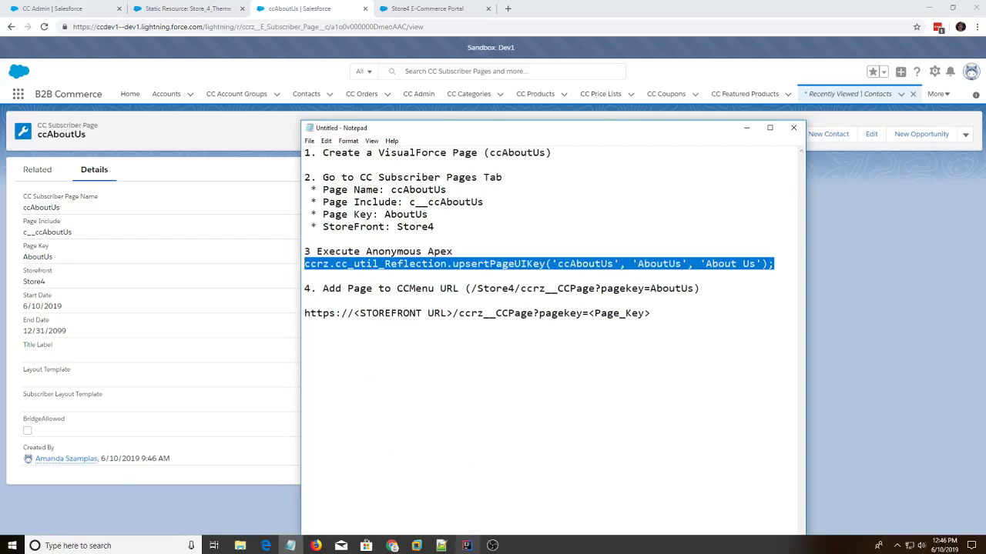
{"action": "left_click", "coordinate": [466, 545]}
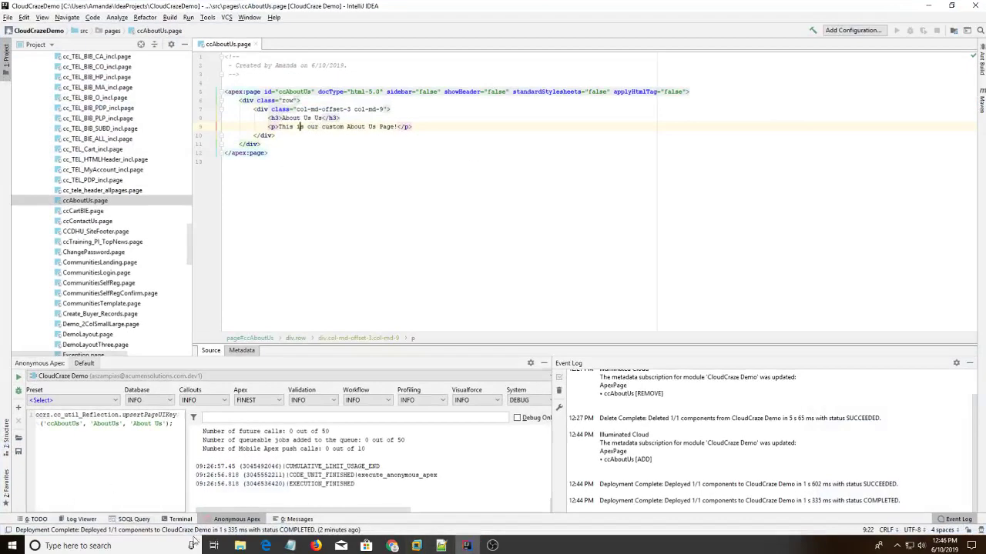
Step: Run upsertPageUIKey('ccAboutUs', 'AboutUs', 'About Us') as anonymous Apex and confirm EXECUTION_FINISHED
{"action": "left_click_drag", "start_coordinate": [185, 433], "coordinate": [302, 434]}
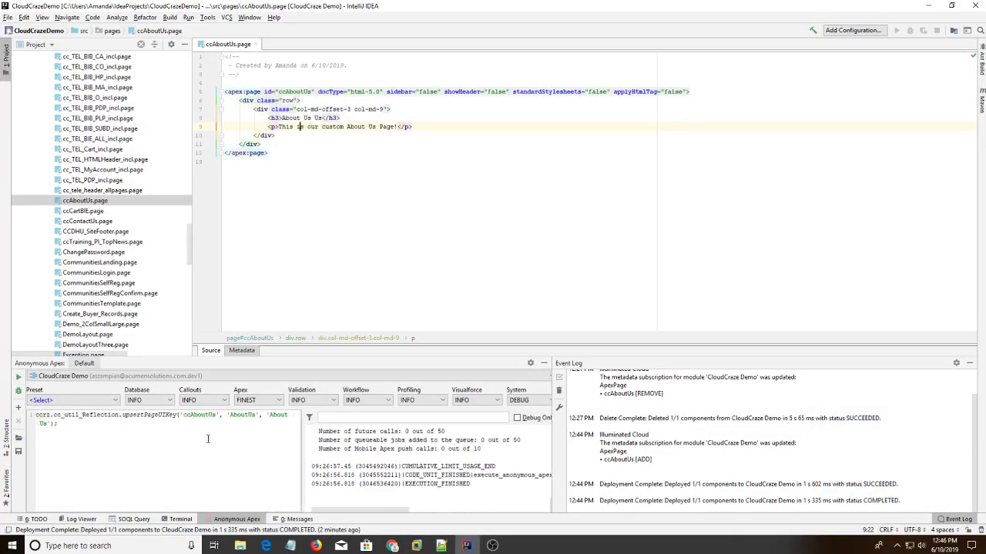
{"action": "left_click", "coordinate": [255, 425]}
{"action": "key", "text": "ctrl+a"}
{"action": "key", "text": "ctrl+c"}
{"action": "key", "text": "Delete"}
{"action": "key", "text": "ctrl+v"}
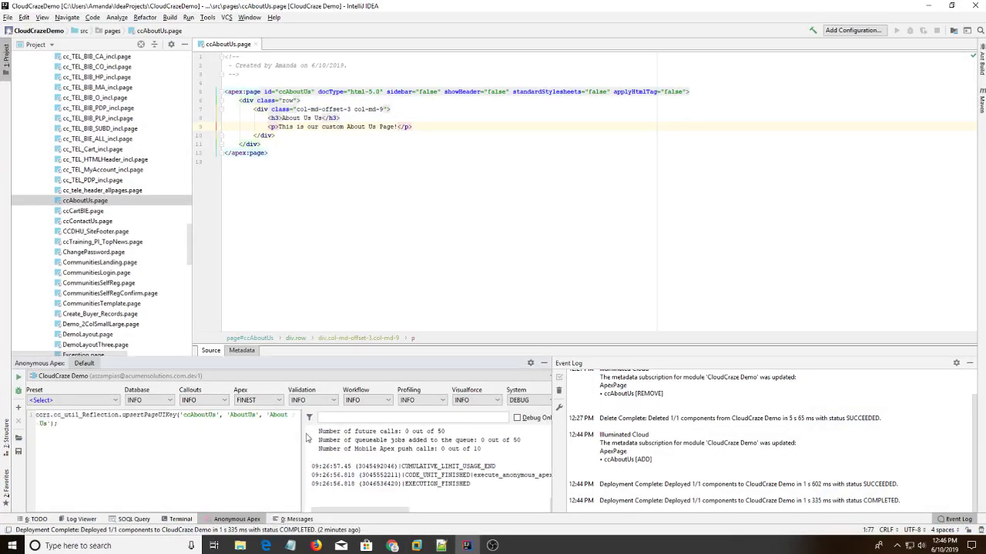
{"action": "left_click", "coordinate": [18, 378]}
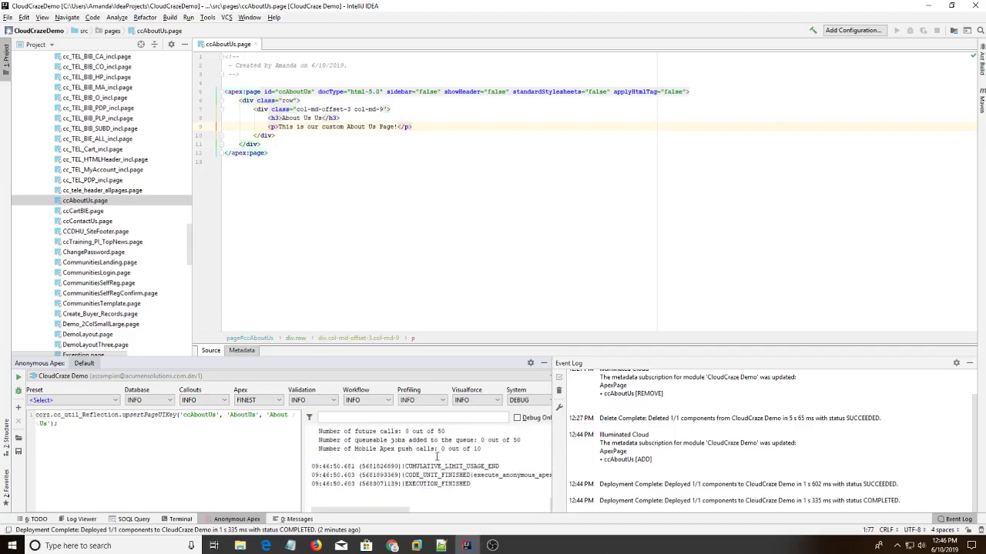
{"action": "scroll", "coordinate": [394, 484], "scroll_direction": "up", "scroll_amount": 10}
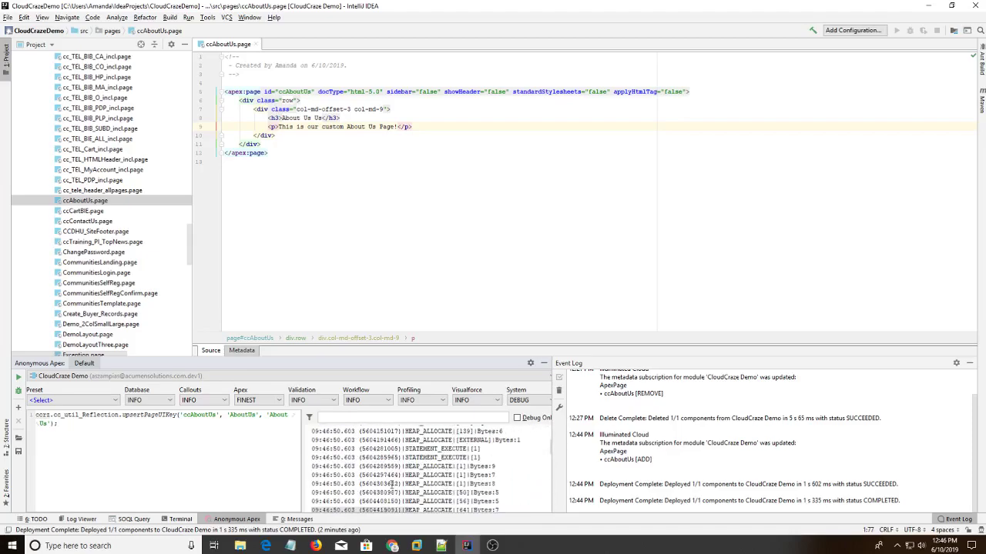
{"action": "scroll", "coordinate": [449, 476], "scroll_direction": "down", "scroll_amount": 10}
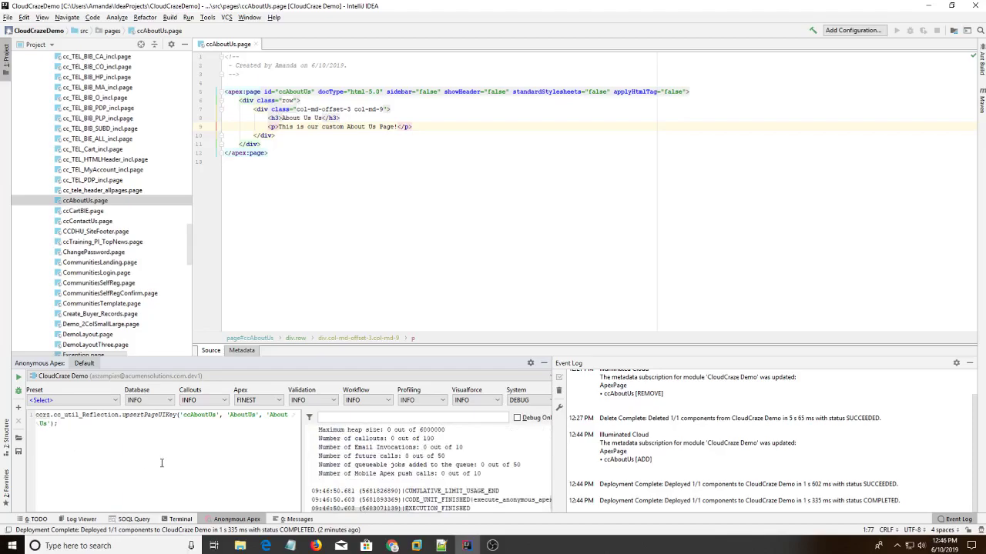
Step: Copy the URL /Store4/ccrz__CCPage?pagekey=AboutUs from step 4 of the setup notes
{"action": "left_click", "coordinate": [290, 546]}
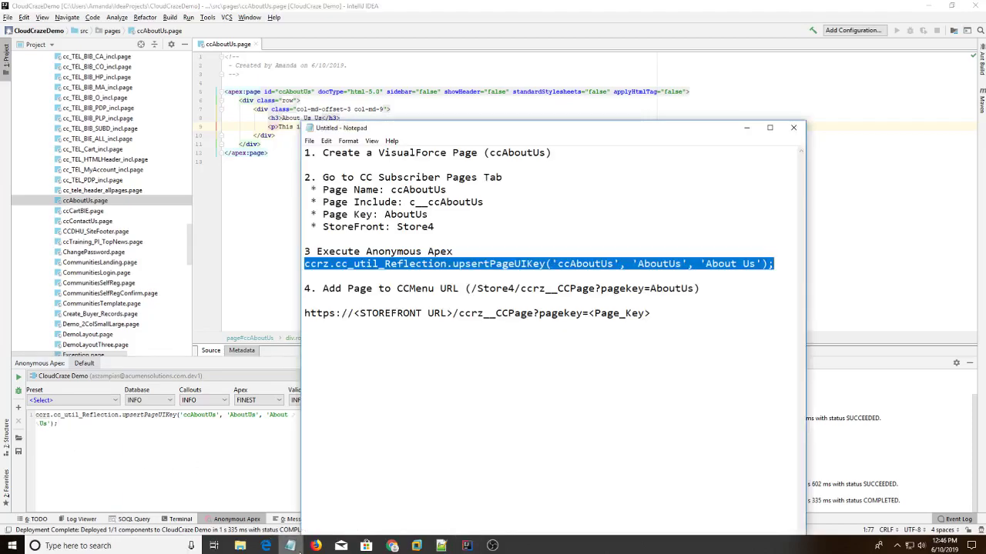
{"action": "left_click", "coordinate": [344, 304]}
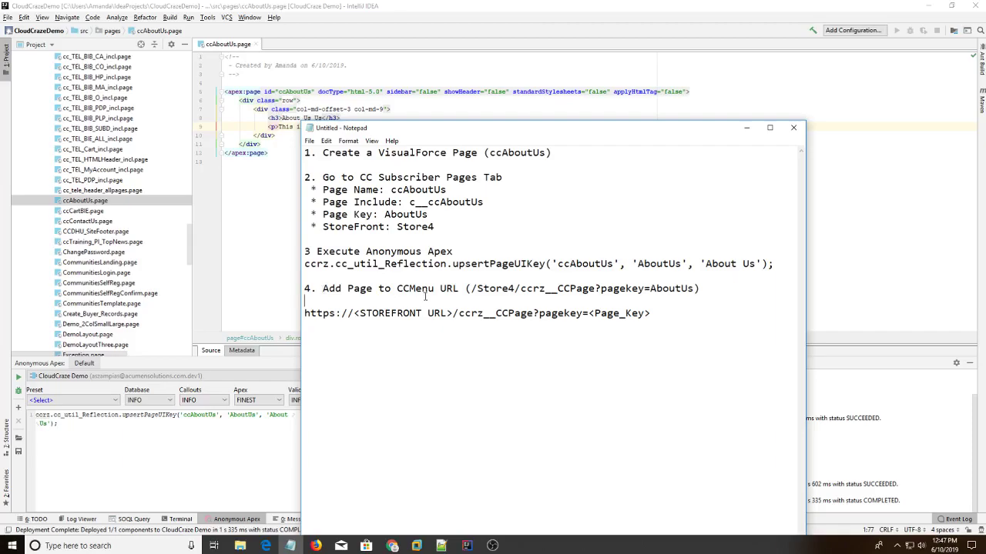
{"action": "left_click_drag", "start_coordinate": [693, 288], "coordinate": [473, 293]}
{"action": "key", "text": "ctrl+c"}
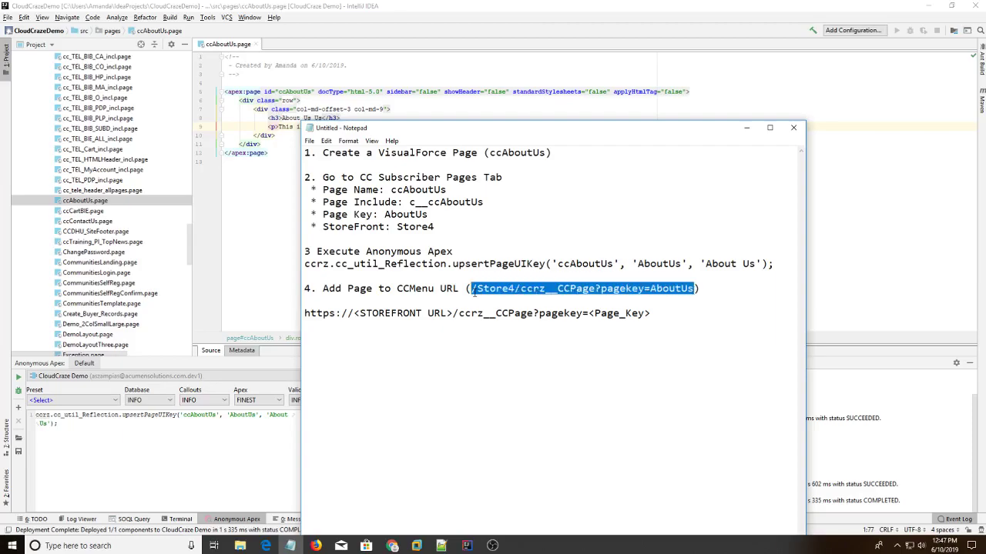
{"action": "left_click", "coordinate": [392, 545]}
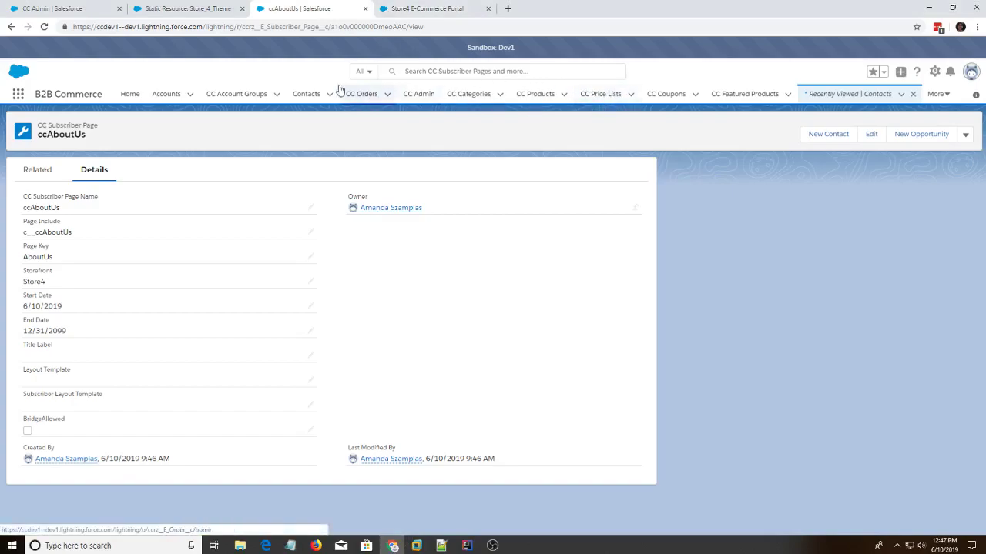
Step: Reach CC Menu via the App Launcher search 'cc' and start a New CC Menu record
{"action": "left_click", "coordinate": [20, 94]}
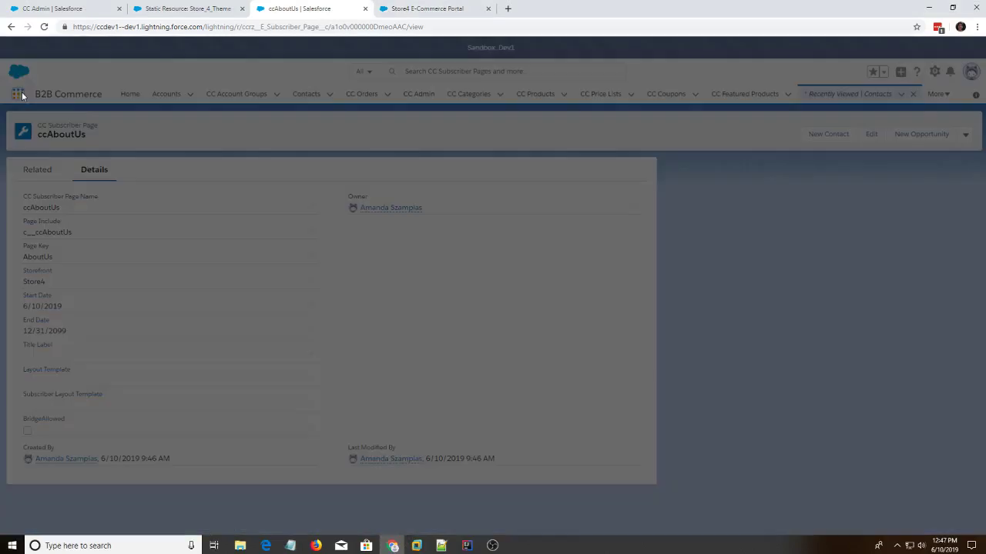
{"action": "type", "text": "cc menu"}
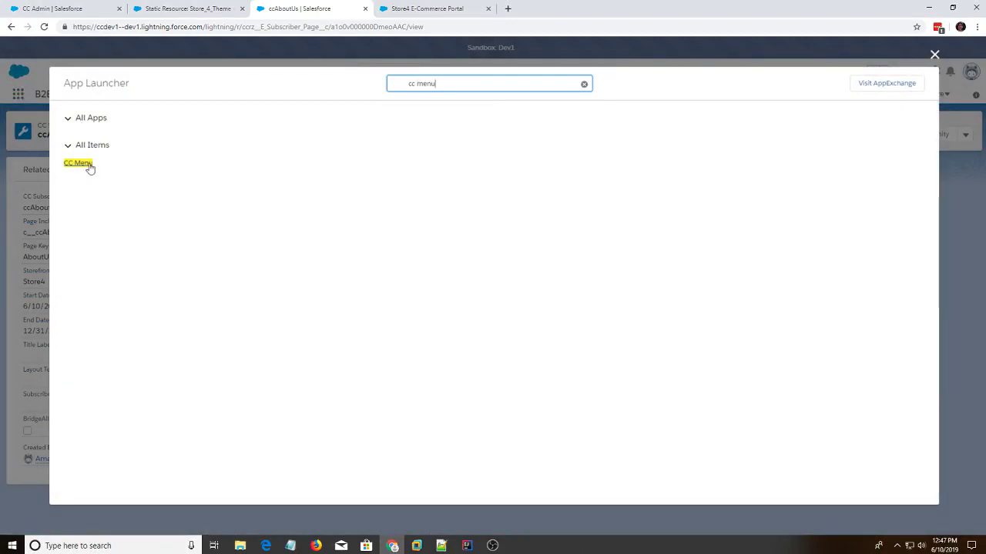
{"action": "left_click", "coordinate": [79, 163]}
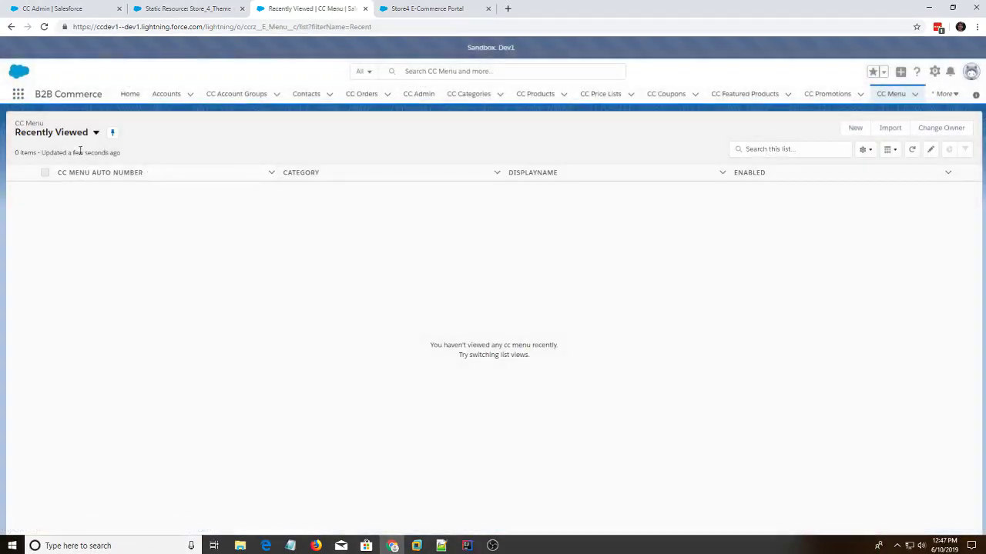
{"action": "left_click", "coordinate": [855, 127]}
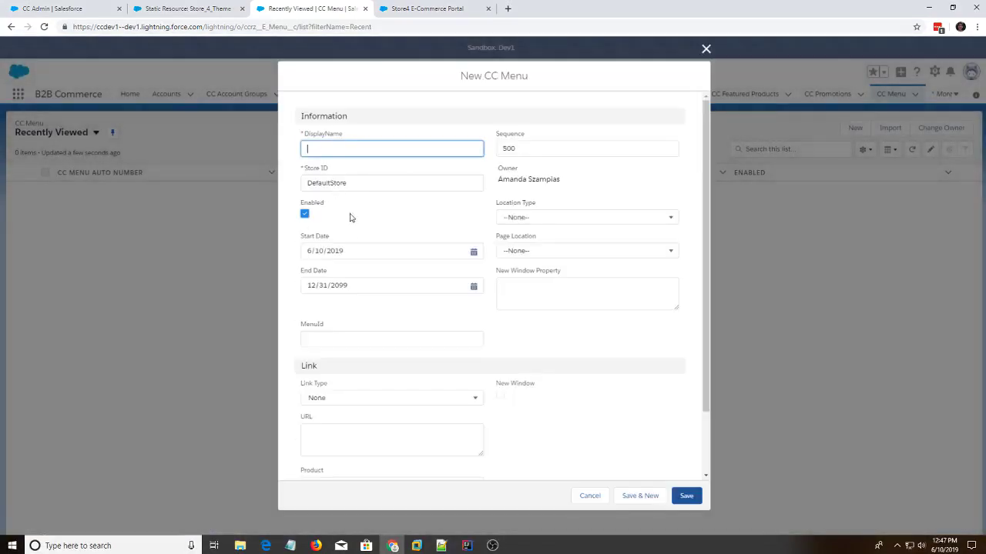
Step: Set Store ID to Store4 and Link Type to URL, then paste the /Store4/ccrz__CCPage?pagekey=AboutUs link
{"action": "left_click", "coordinate": [357, 185]}
{"action": "left_click_drag", "start_coordinate": [352, 182], "coordinate": [327, 144]}
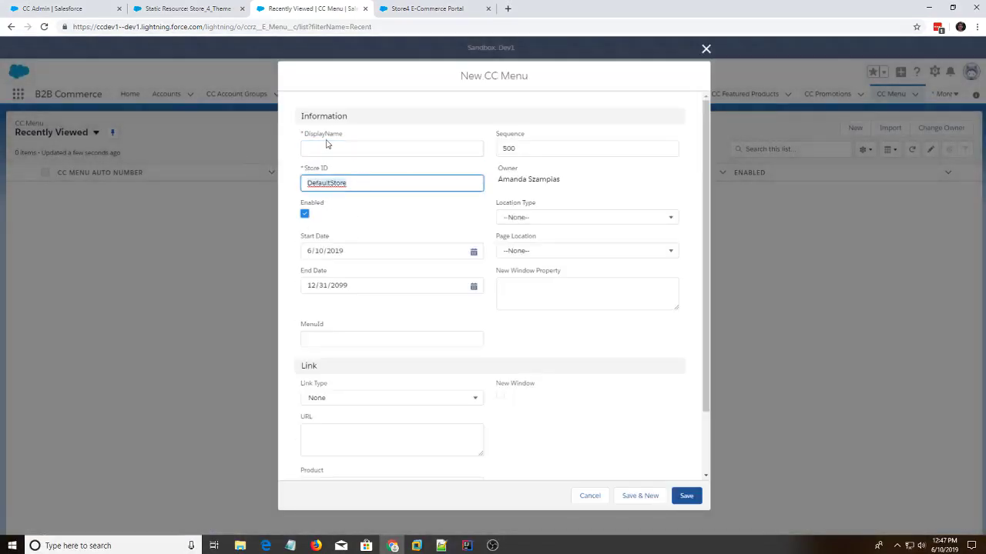
{"action": "type", "text": "Store4"}
{"action": "scroll", "coordinate": [398, 308], "scroll_direction": "down", "scroll_amount": 2}
{"action": "left_click", "coordinate": [356, 325]}
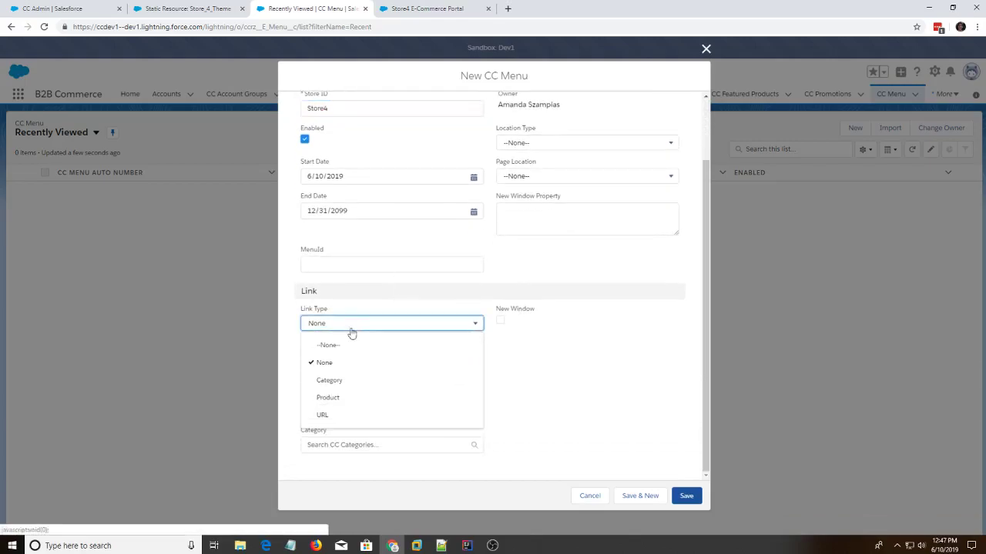
{"action": "left_click", "coordinate": [323, 415]}
{"action": "left_click", "coordinate": [343, 375]}
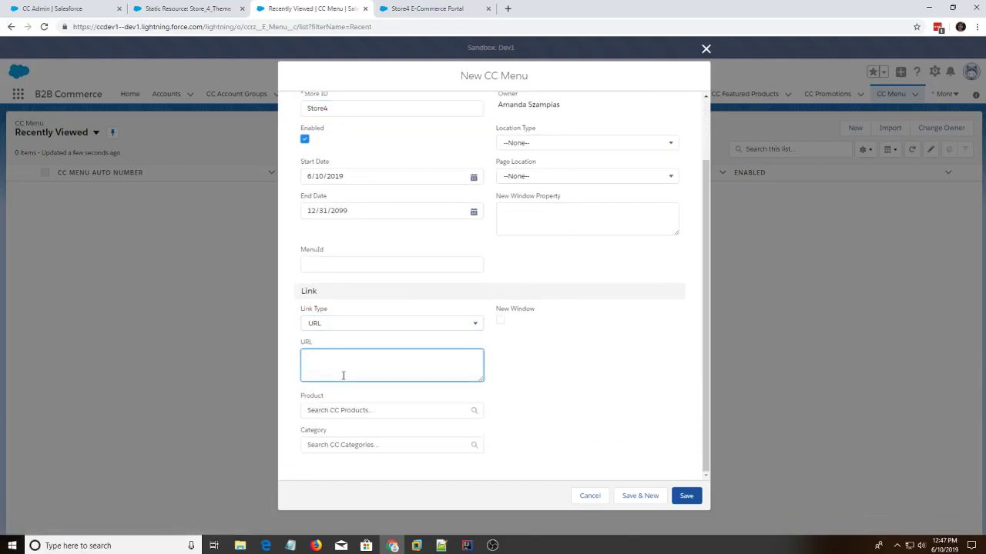
{"action": "key", "text": "ctrl+v"}
Step: Fill in the required DisplayName 'About Us' and save the CC Menu record
{"action": "left_click", "coordinate": [691, 497]}
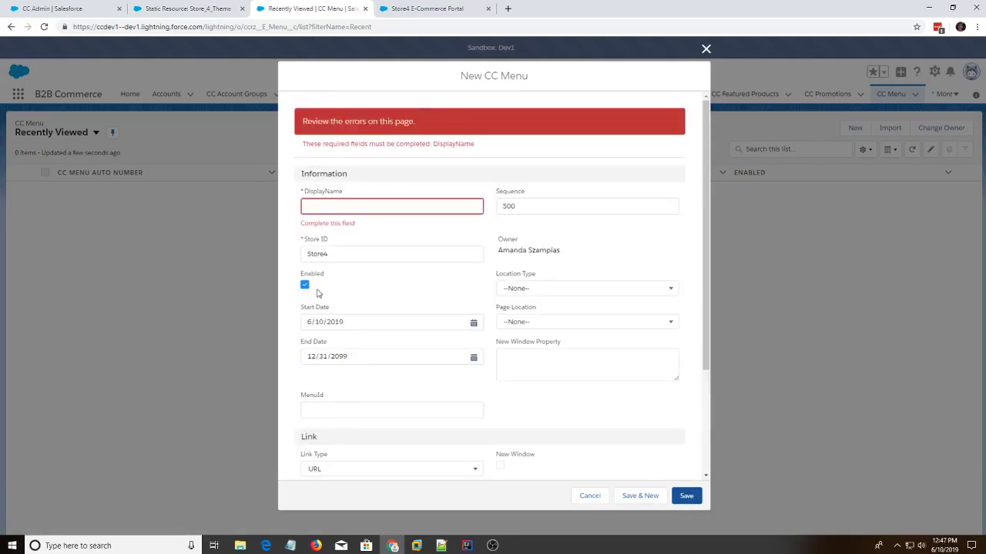
{"action": "left_click", "coordinate": [327, 207]}
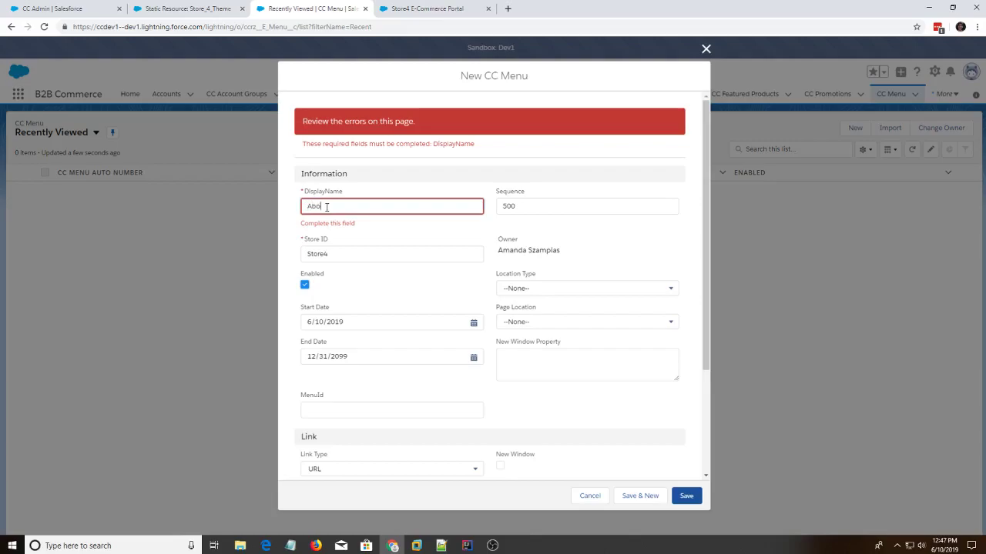
{"action": "scroll", "coordinate": [427, 347], "scroll_direction": "down", "scroll_amount": 3}
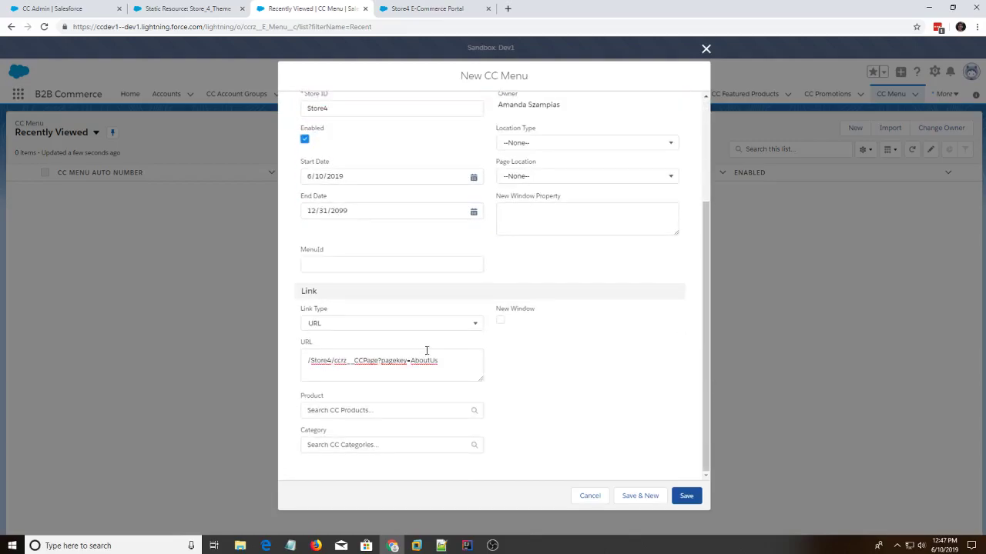
{"action": "left_click", "coordinate": [686, 497]}
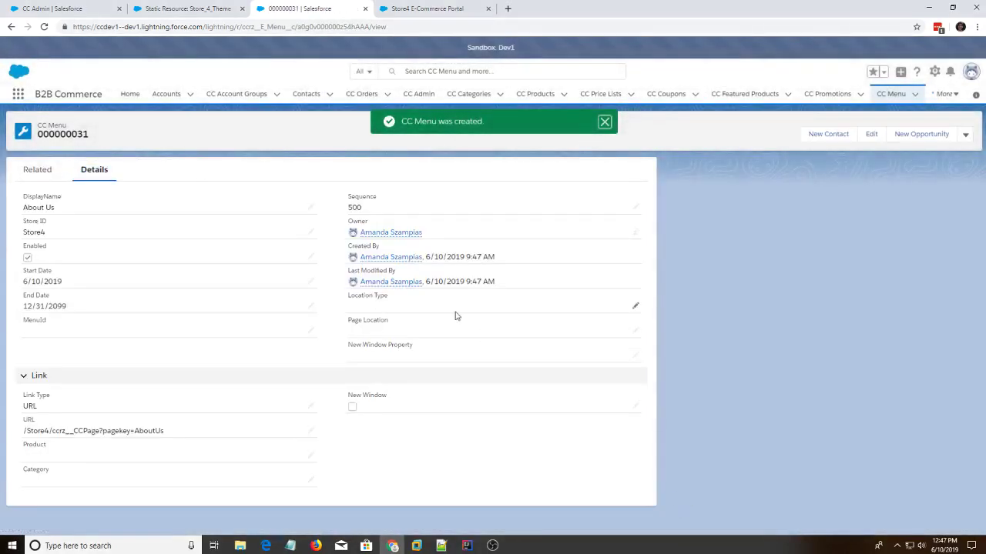
Step: Go to the CC Admin Administration page with its Global Settings links
{"action": "left_click", "coordinate": [421, 96]}
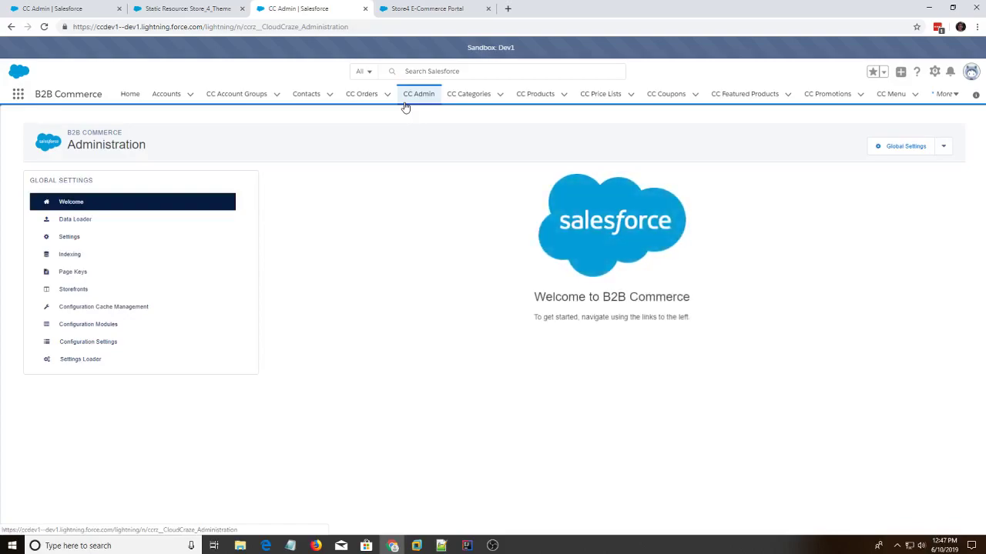
Step: Refresh the Menu Cache under Indexing, then switch to the Store4 E-Commerce Portal
{"action": "left_click", "coordinate": [99, 258]}
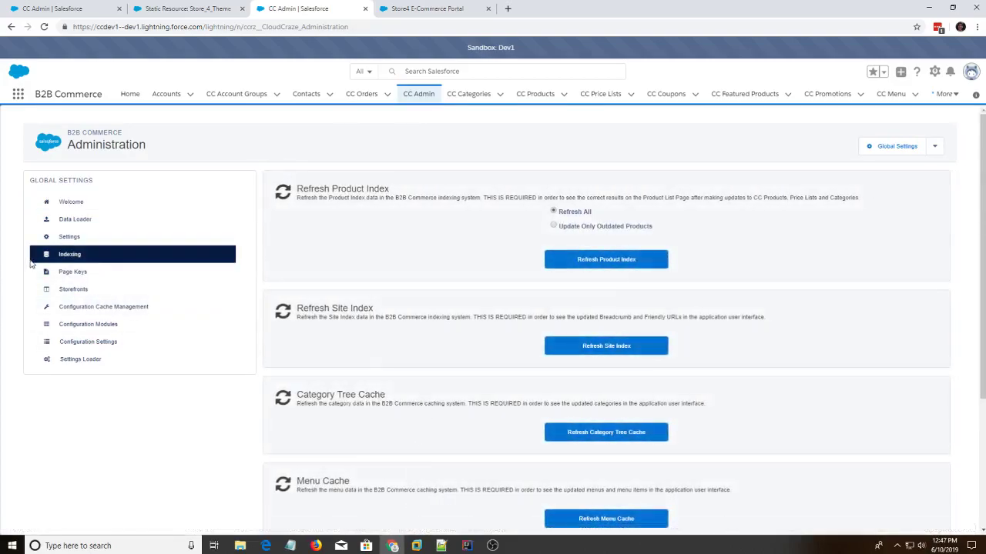
{"action": "scroll", "coordinate": [284, 324], "scroll_direction": "down", "scroll_amount": 3}
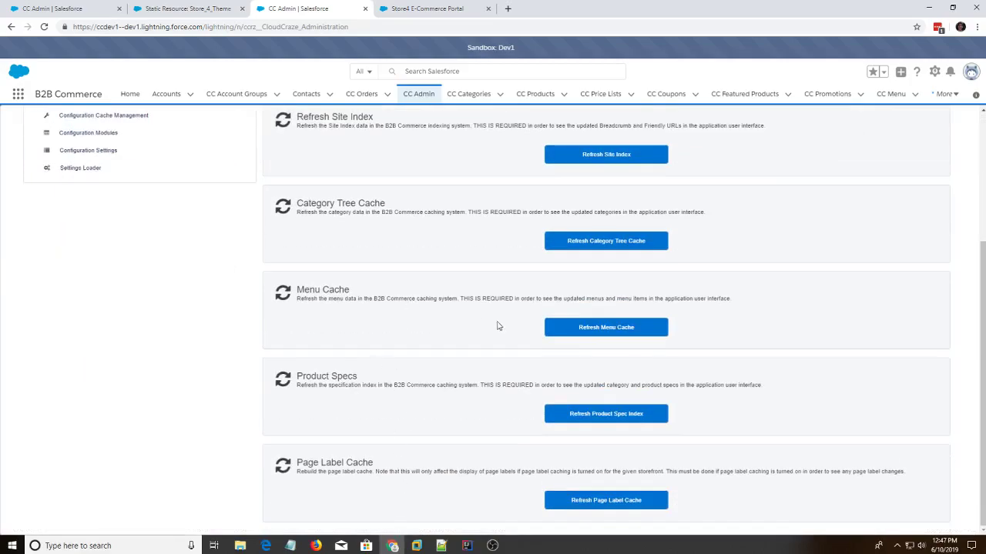
{"action": "left_click", "coordinate": [595, 329]}
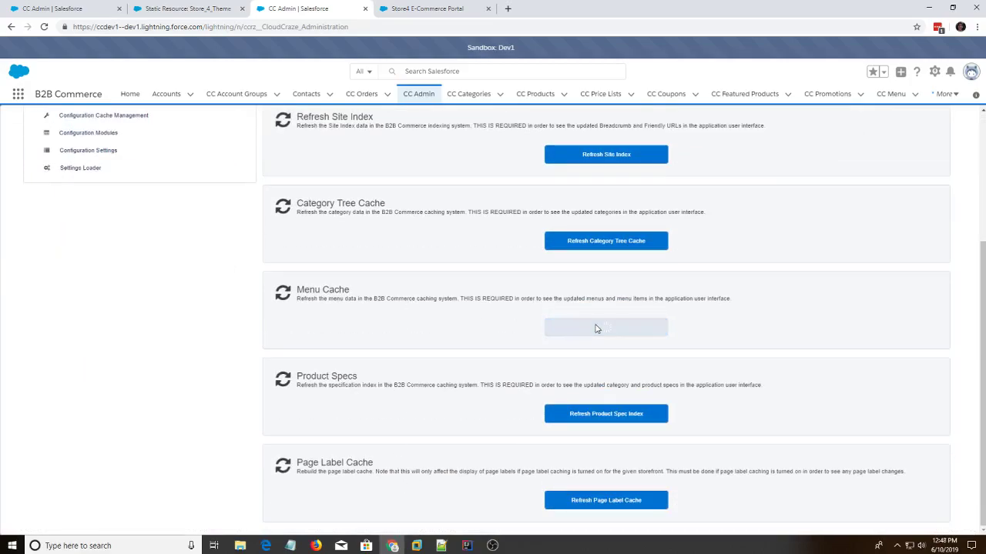
{"action": "left_click", "coordinate": [413, 7]}
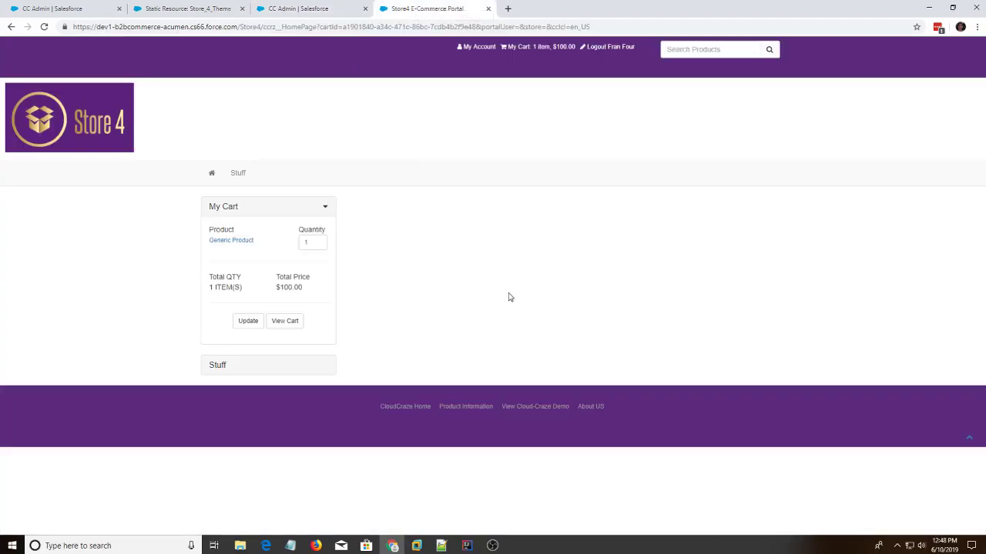
Step: Reload Store4, follow the new About Us navigation link, and highlight its heading and text
{"action": "key", "text": "F5"}
{"action": "left_click", "coordinate": [275, 174]}
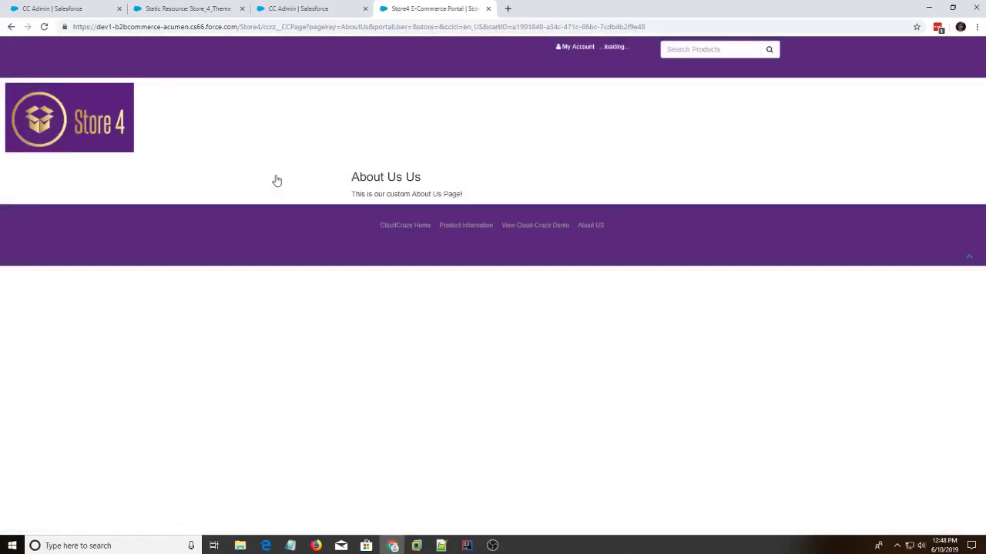
{"action": "left_click_drag", "start_coordinate": [460, 222], "coordinate": [358, 189]}
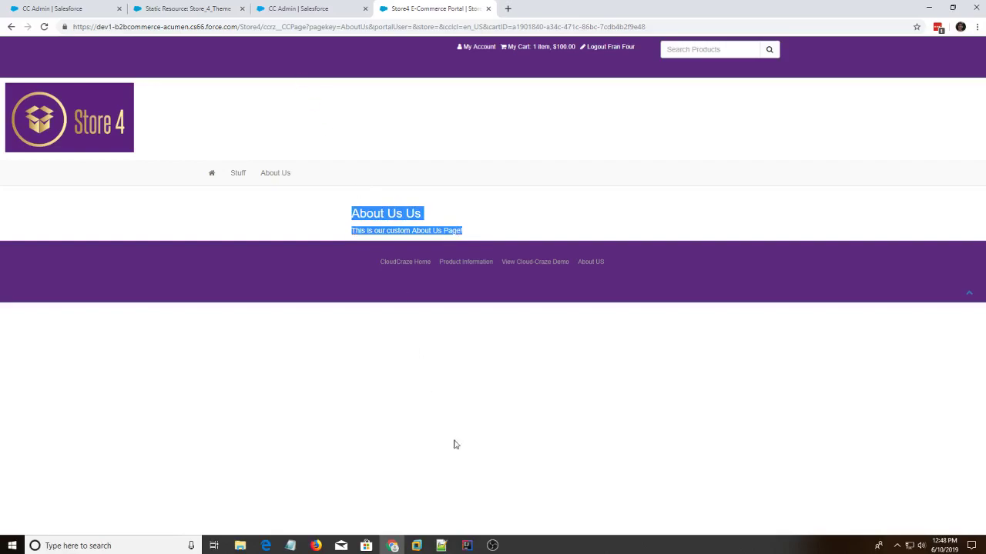
Step: Review the Notepad setup checklist, highlighting the first three steps and the CCMenu URL line
{"action": "left_click", "coordinate": [291, 545]}
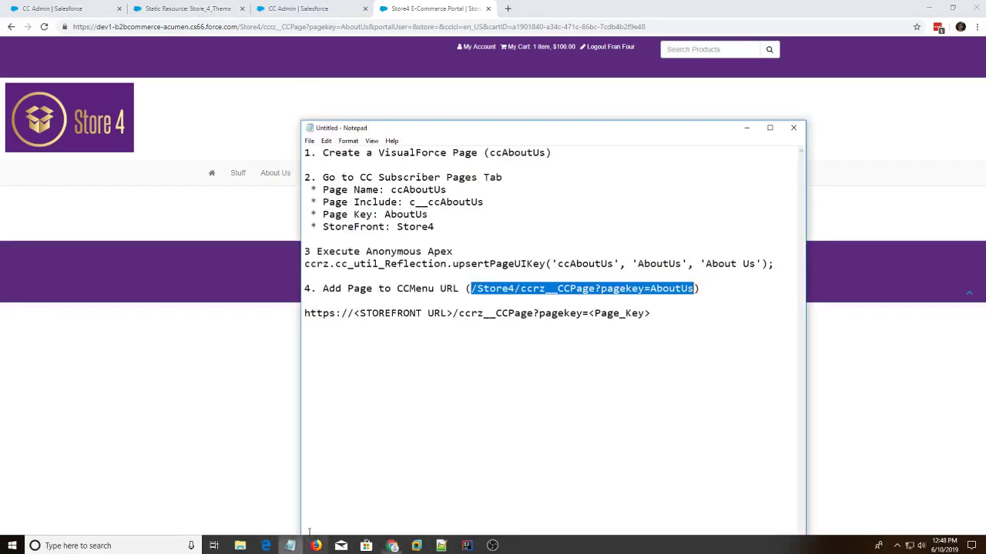
{"action": "left_click_drag", "start_coordinate": [565, 258], "coordinate": [307, 153]}
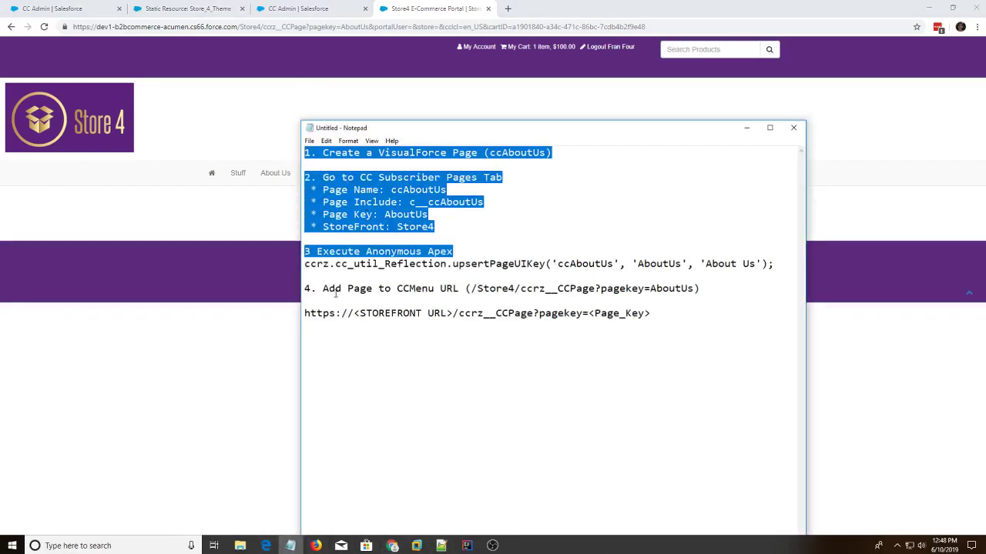
{"action": "left_click_drag", "start_coordinate": [699, 288], "coordinate": [345, 288]}
{"action": "left_click", "coordinate": [391, 313]}
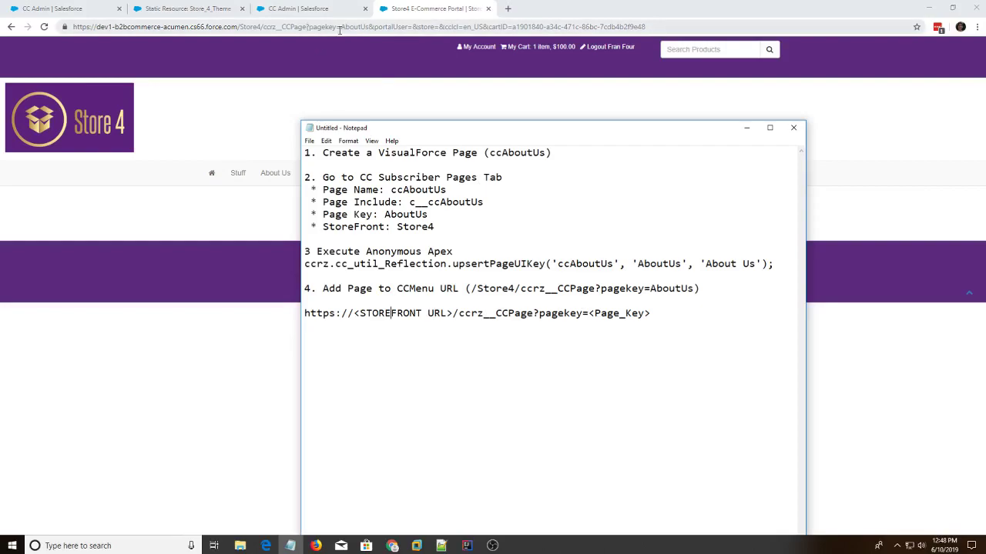
Step: Trim the address to /Store4/ccrz__CCPage?pagekey=AboutUs and load it directly
{"action": "left_click_drag", "start_coordinate": [667, 31], "coordinate": [364, 38]}
{"action": "key", "text": "BackSpace"}
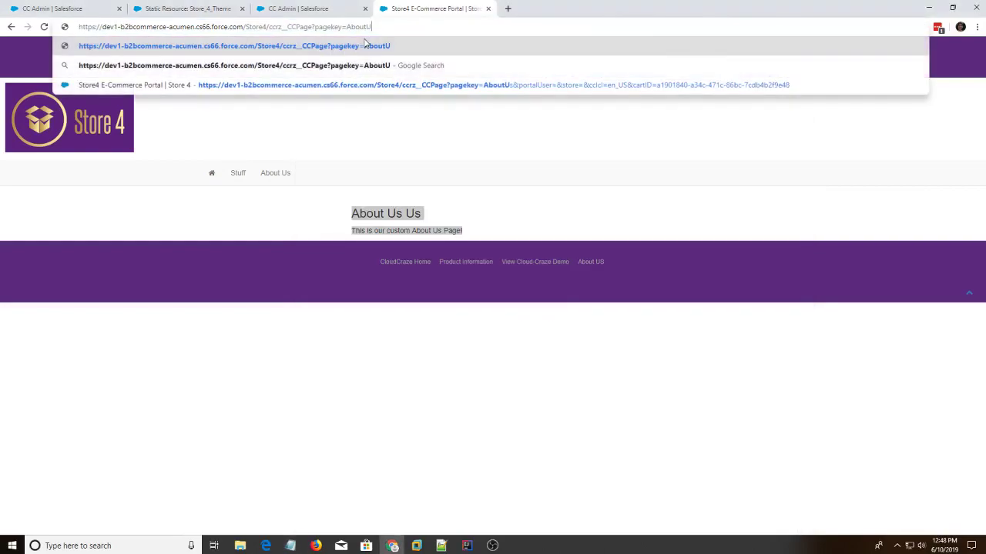
{"action": "type", "text": "s"}
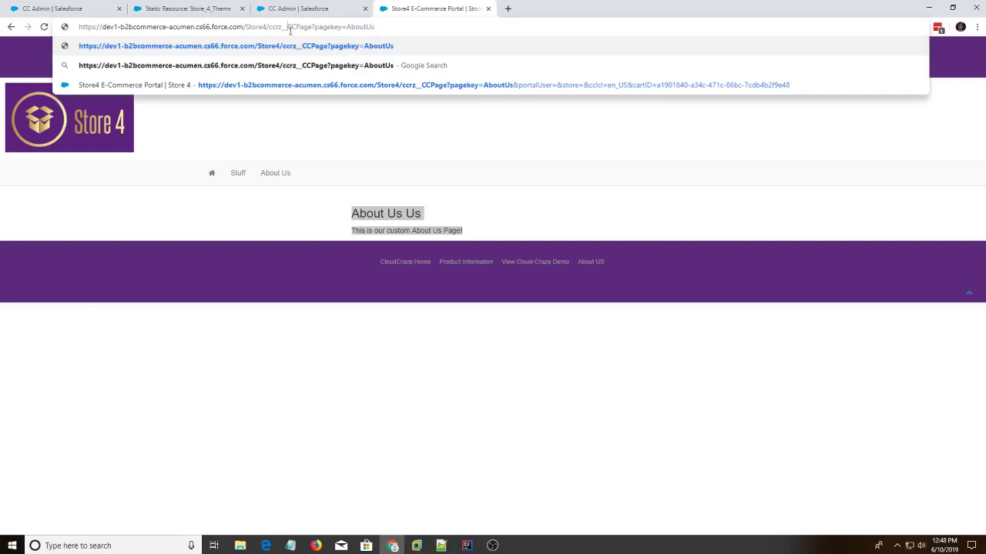
{"action": "left_click", "coordinate": [287, 27]}
{"action": "left_click_drag", "start_coordinate": [391, 28], "coordinate": [272, 27]}
{"action": "left_click", "coordinate": [275, 27]}
{"action": "key", "text": "Return"}
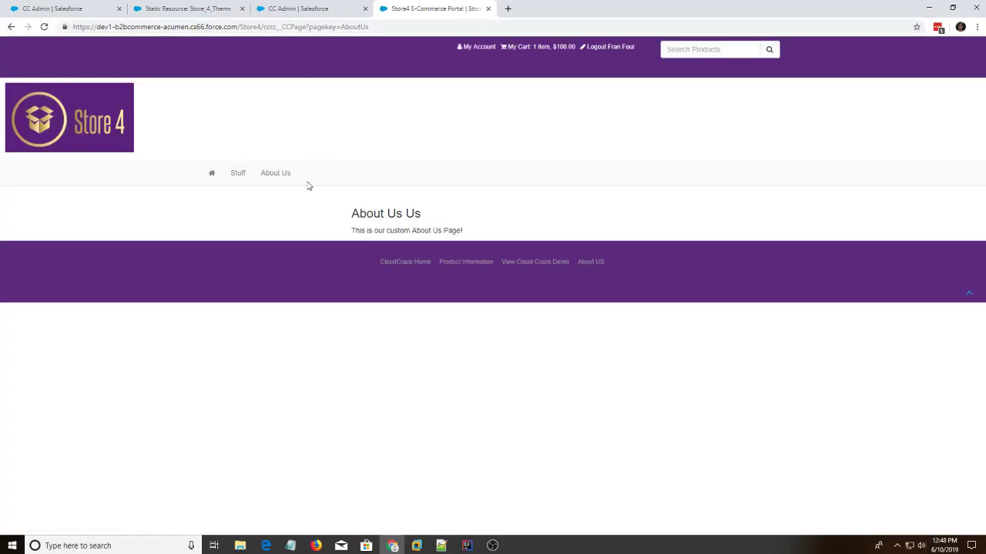
Step: In Notepad++, add the missing closing quote after AboutUs in line 11's href
{"action": "left_click", "coordinate": [441, 546]}
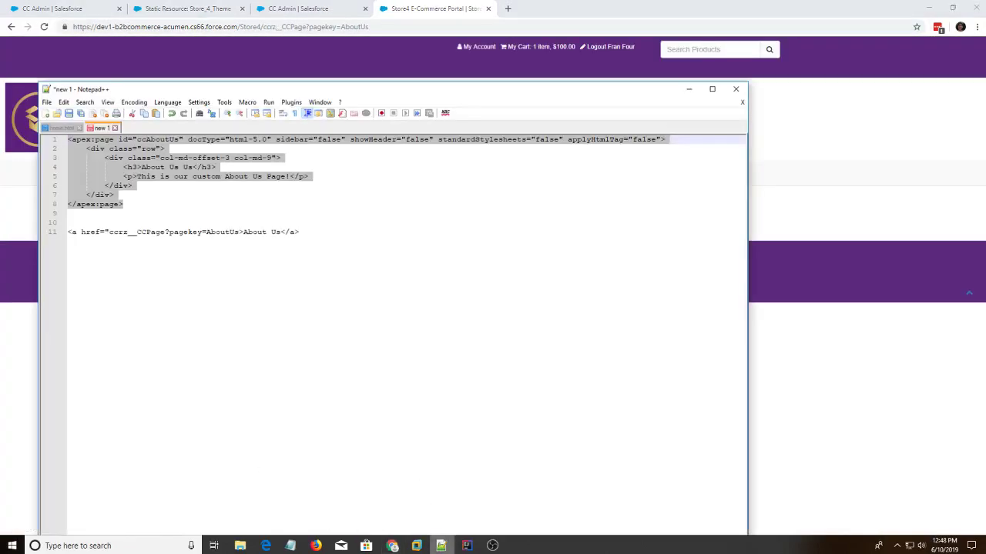
{"action": "left_click", "coordinate": [81, 240]}
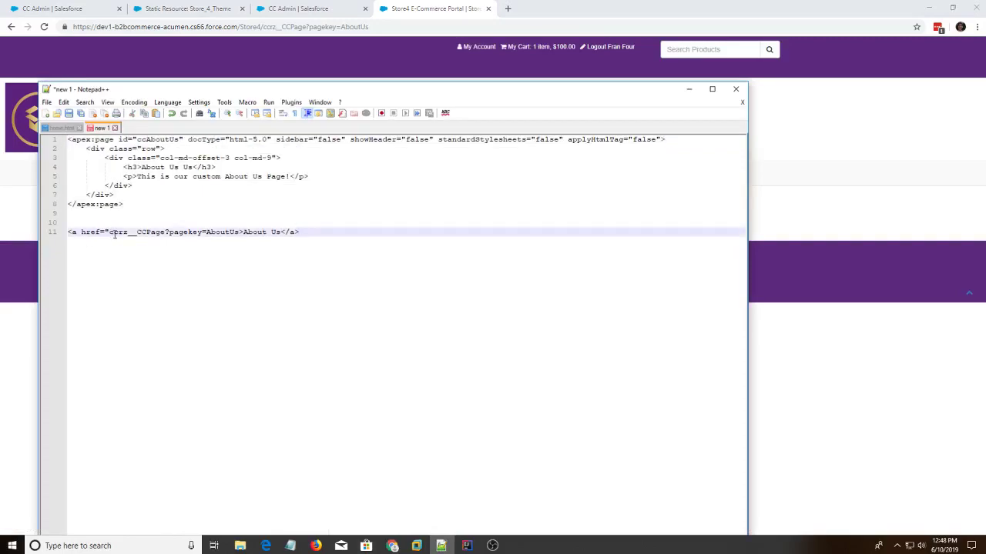
{"action": "left_click_drag", "start_coordinate": [240, 232], "coordinate": [109, 232]}
{"action": "left_click", "coordinate": [239, 232]}
{"action": "type", "text": "\""}
{"action": "key", "text": "Right"}
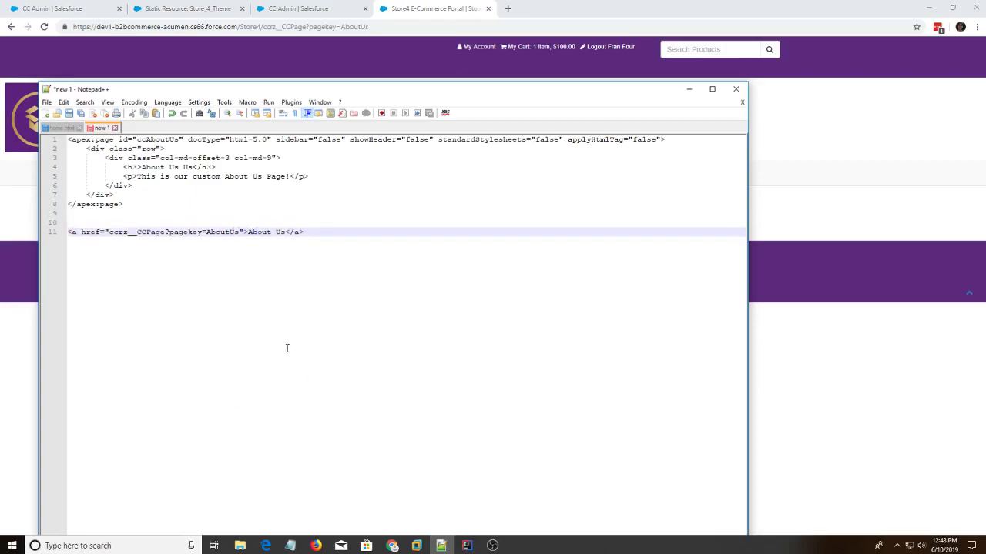